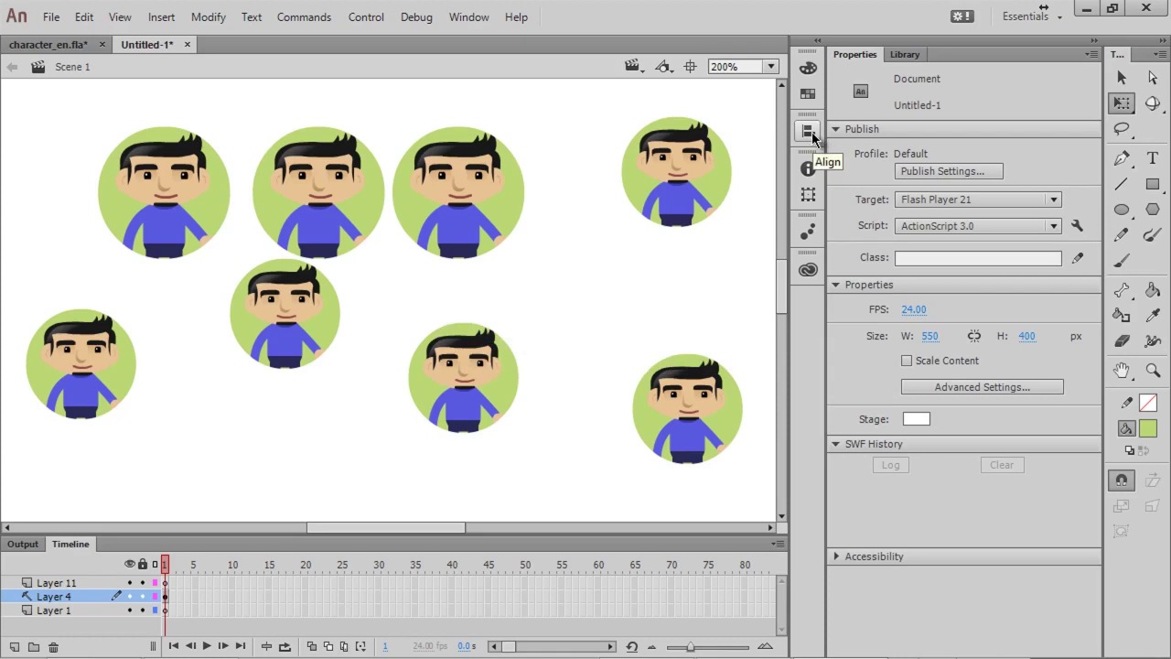
Show and hide the Align panel
{"action": "left_click", "coordinate": [809, 132]}
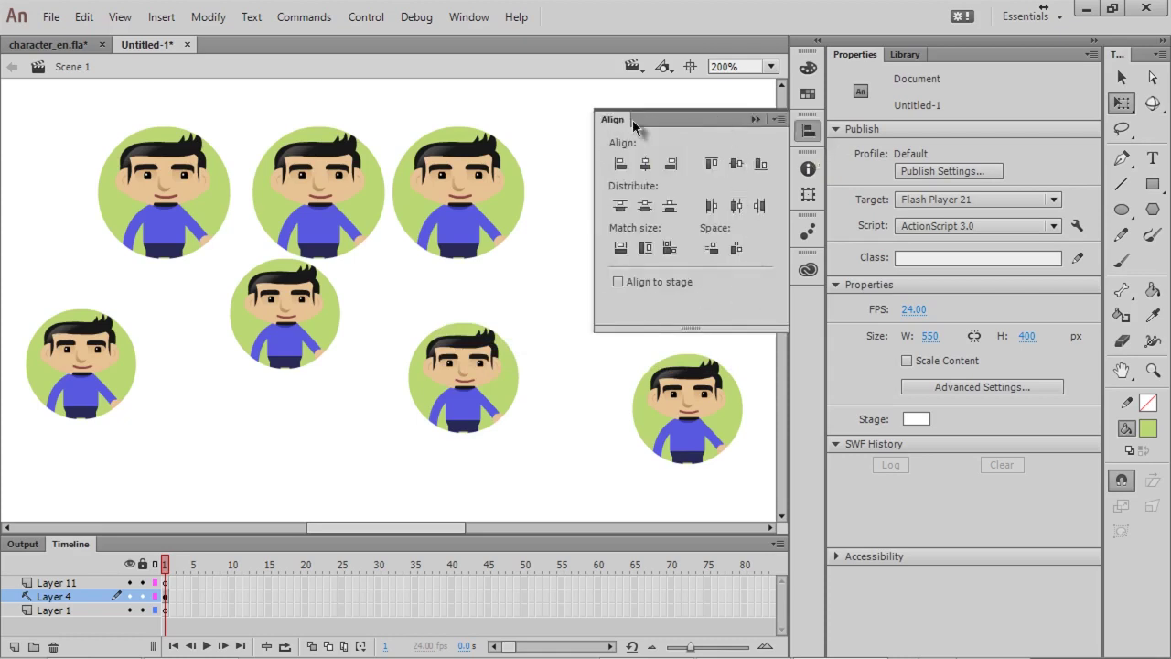
{"action": "left_click", "coordinate": [483, 19]}
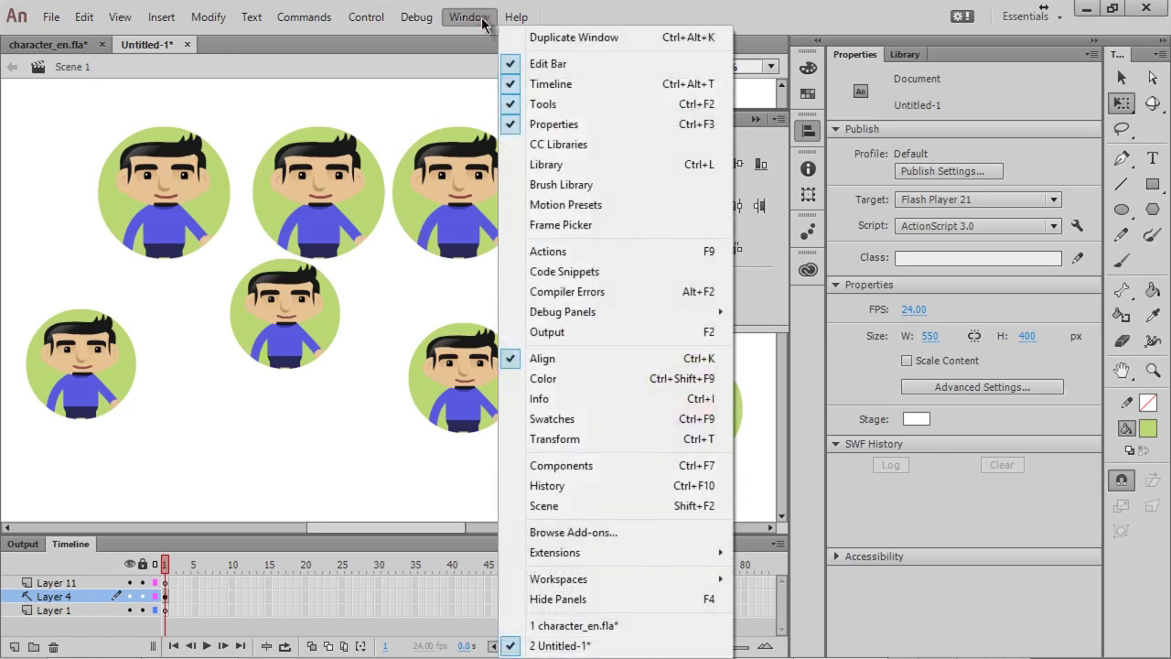
{"action": "left_click", "coordinate": [608, 359]}
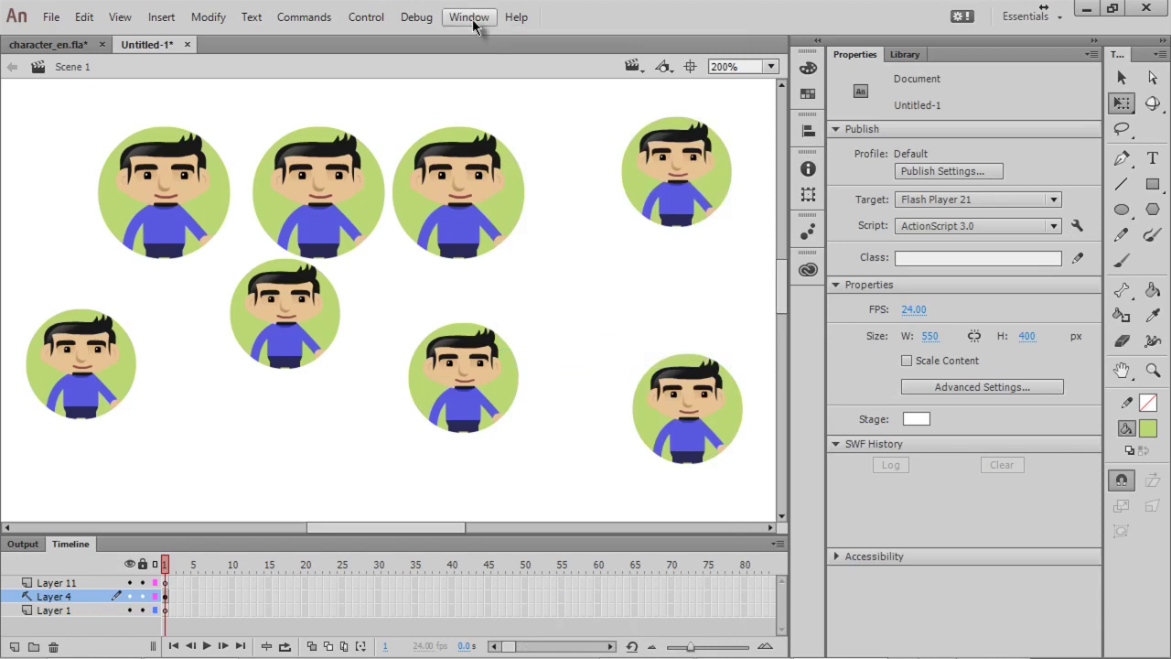
{"action": "left_click", "coordinate": [479, 19]}
{"action": "left_click", "coordinate": [599, 364]}
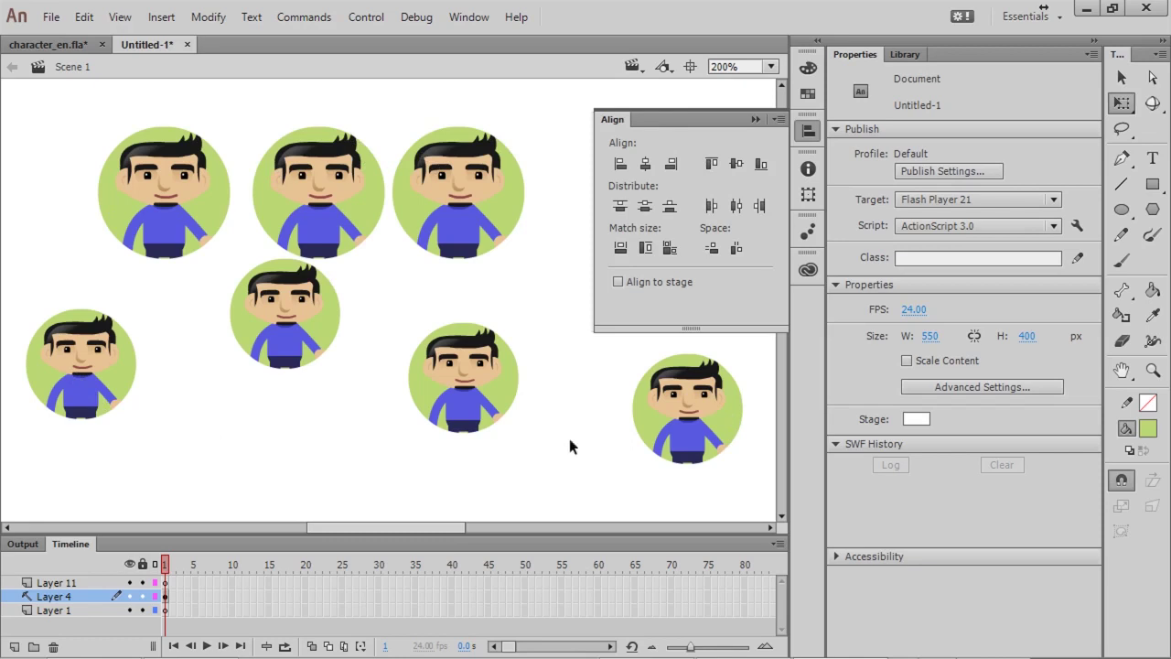
{"action": "key", "text": "ctrl+k"}
Select all eight character badges and try aligning them by left edge and by horizontal center, undoing each alignment
{"action": "left_click_drag", "start_coordinate": [21, 107], "coordinate": [765, 469]}
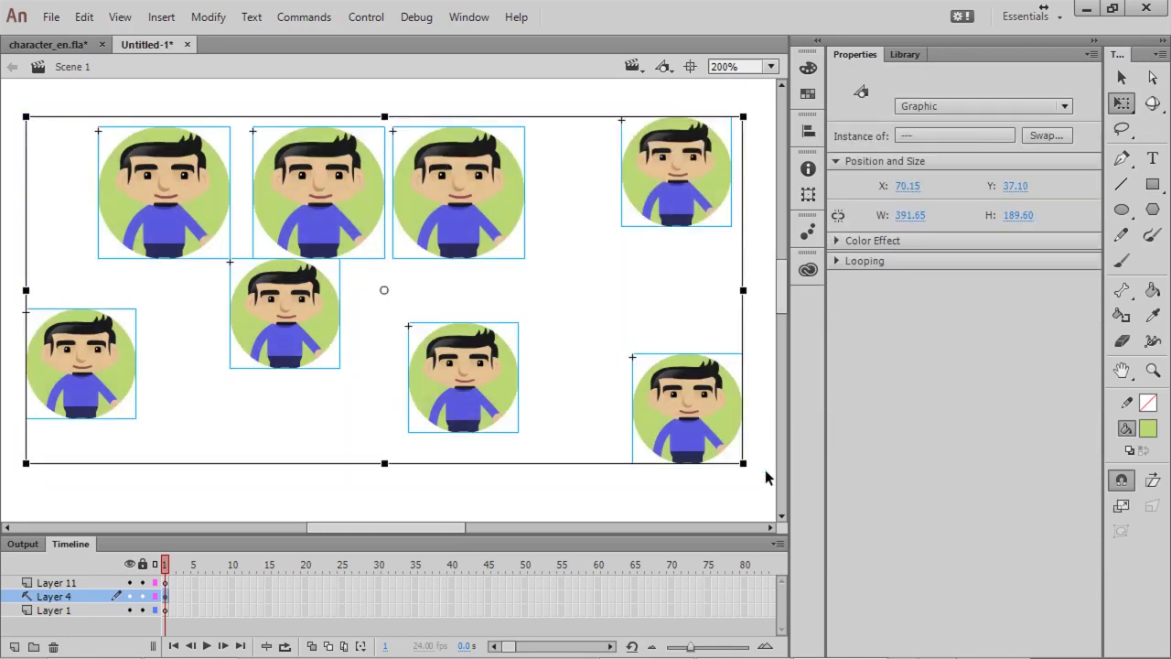
{"action": "left_click", "coordinate": [808, 133]}
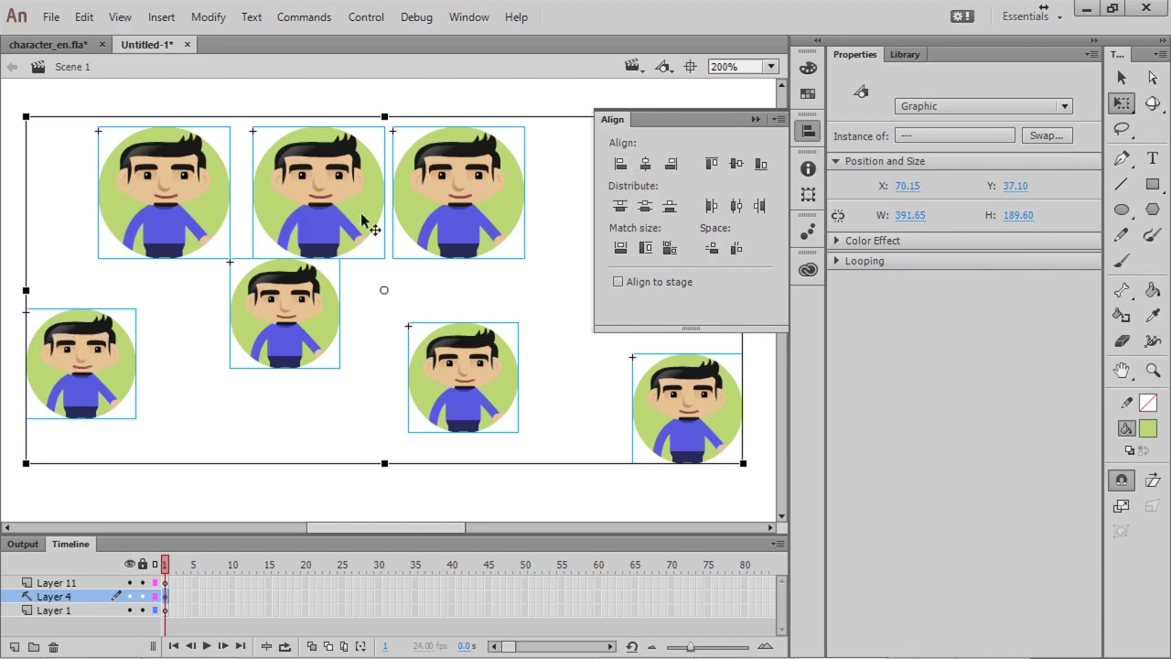
{"action": "left_click", "coordinate": [619, 165]}
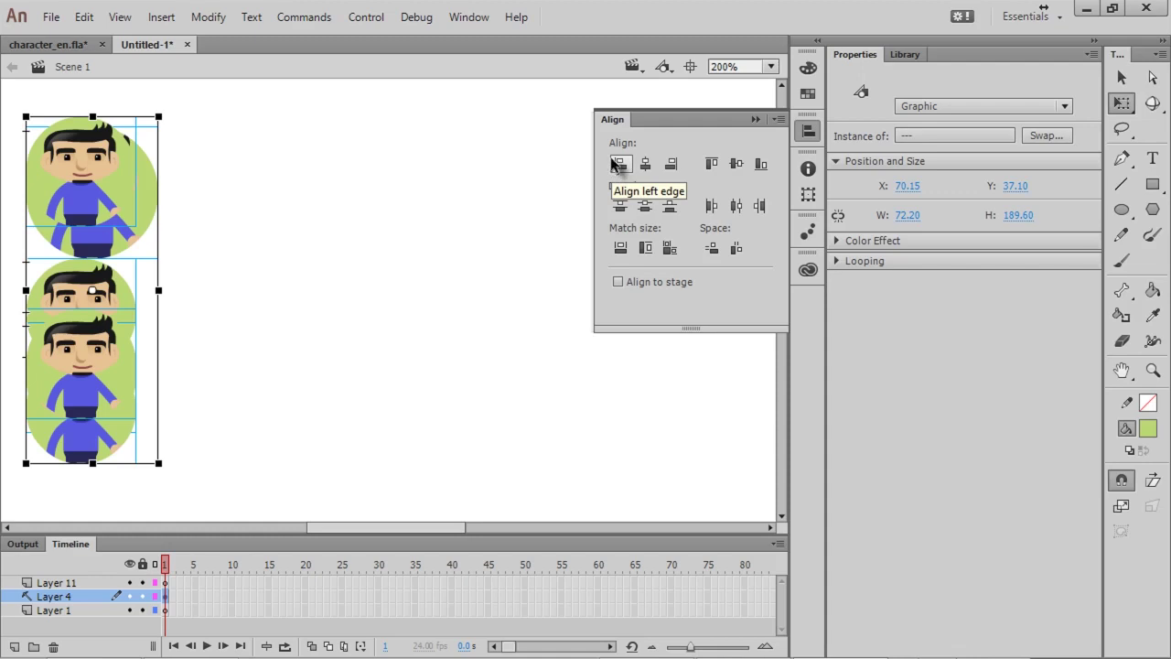
{"action": "key", "text": "ctrl+z"}
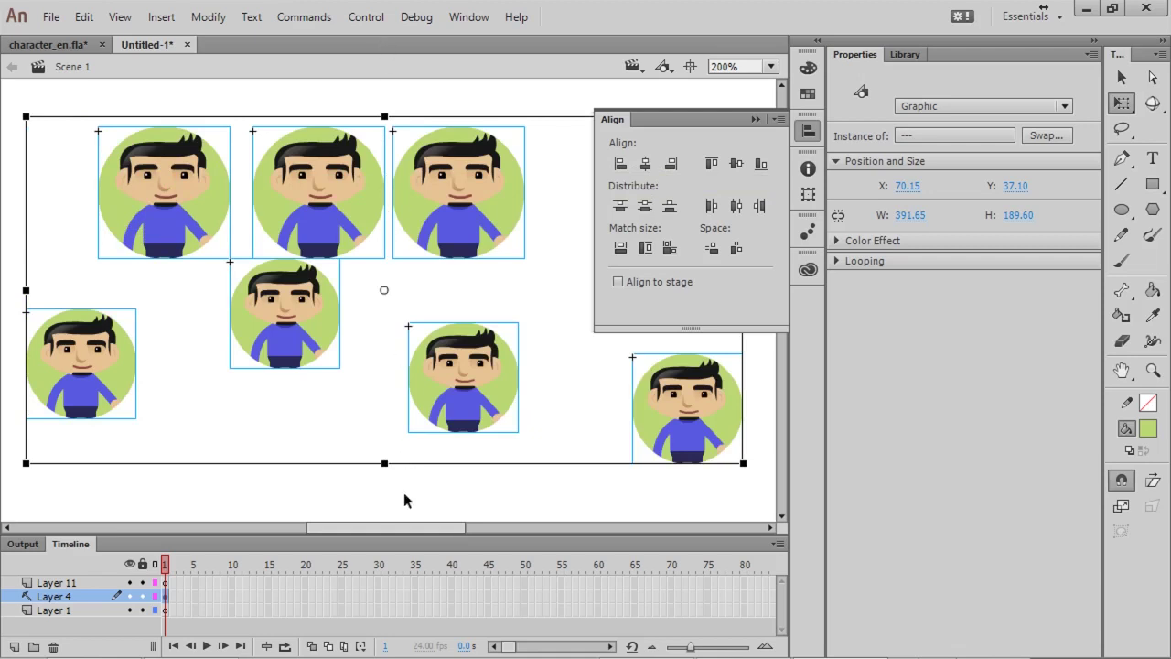
{"action": "left_click", "coordinate": [645, 164]}
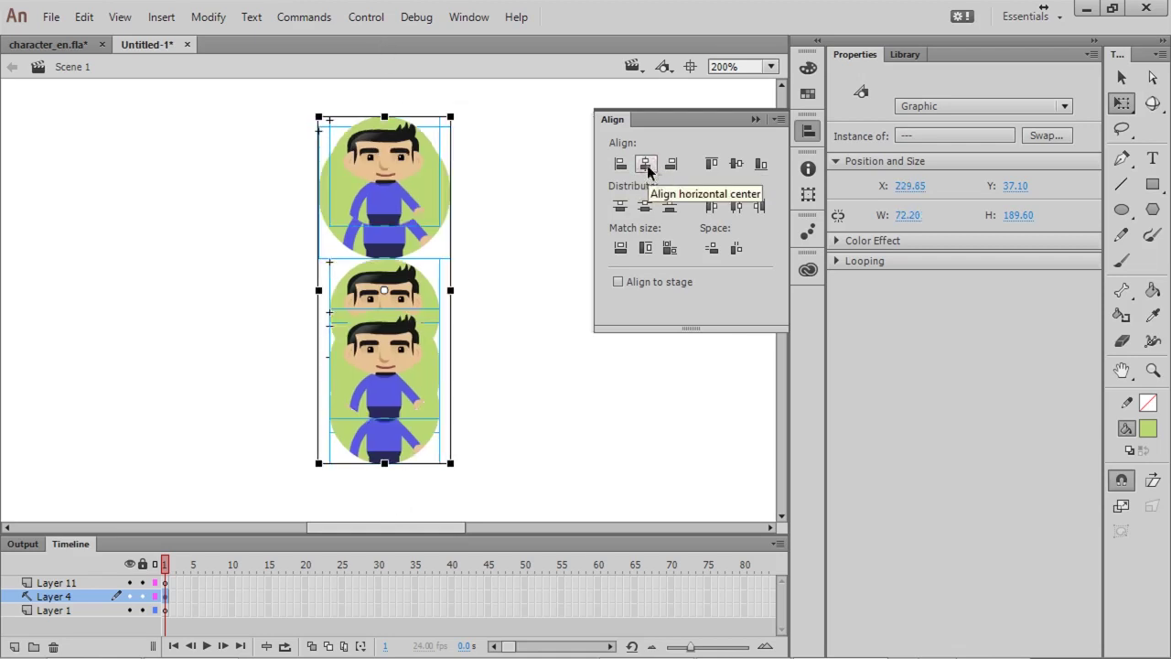
{"action": "key", "text": "ctrl+z"}
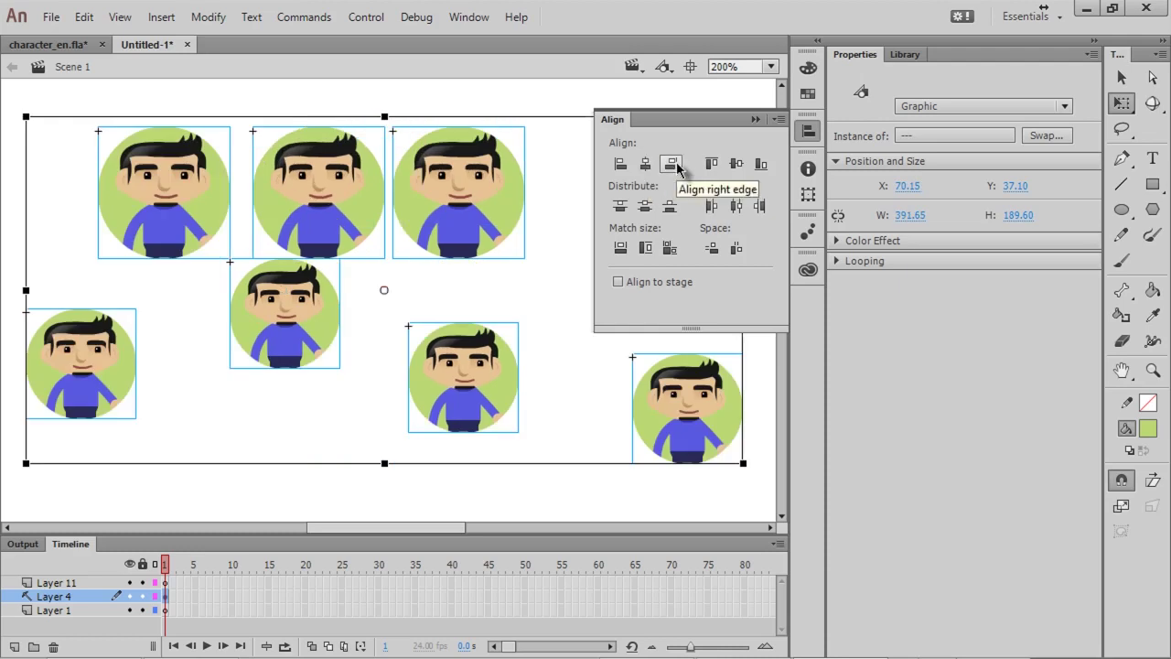
Try aligning the eight selected badges to their right edge and undo the alignment
{"action": "left_click", "coordinate": [677, 166]}
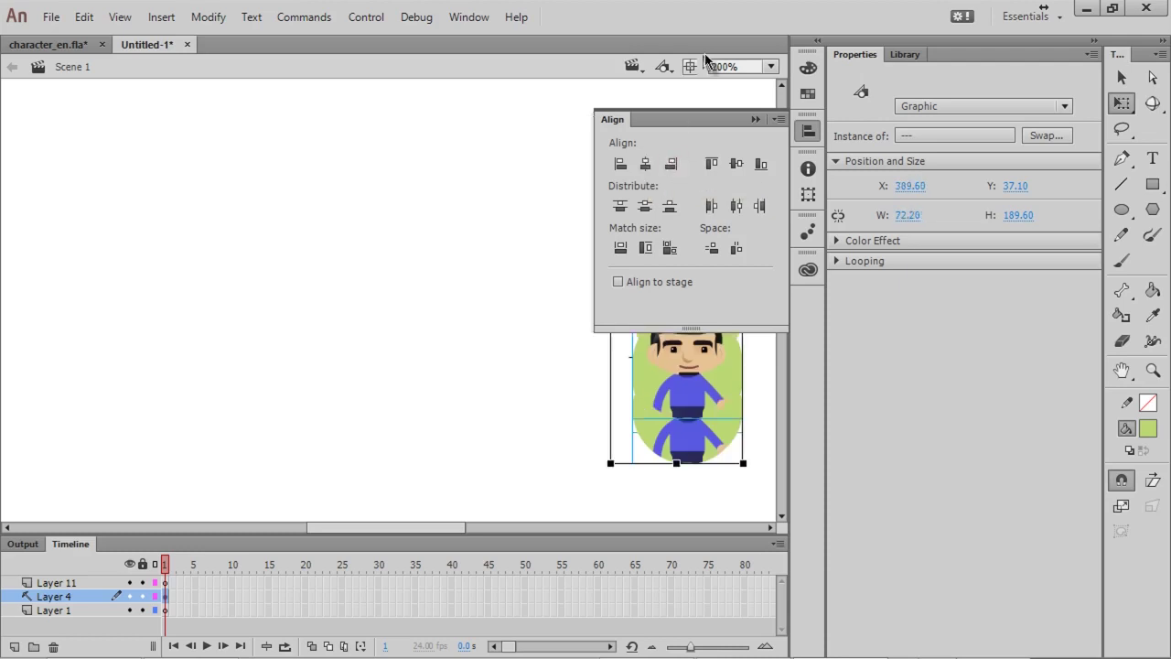
{"action": "key", "text": "ctrl+k"}
{"action": "left_click_drag", "start_coordinate": [696, 376], "coordinate": [632, 398]}
{"action": "key", "text": "ctrl+z"}
{"action": "key", "text": "ctrl+k"}
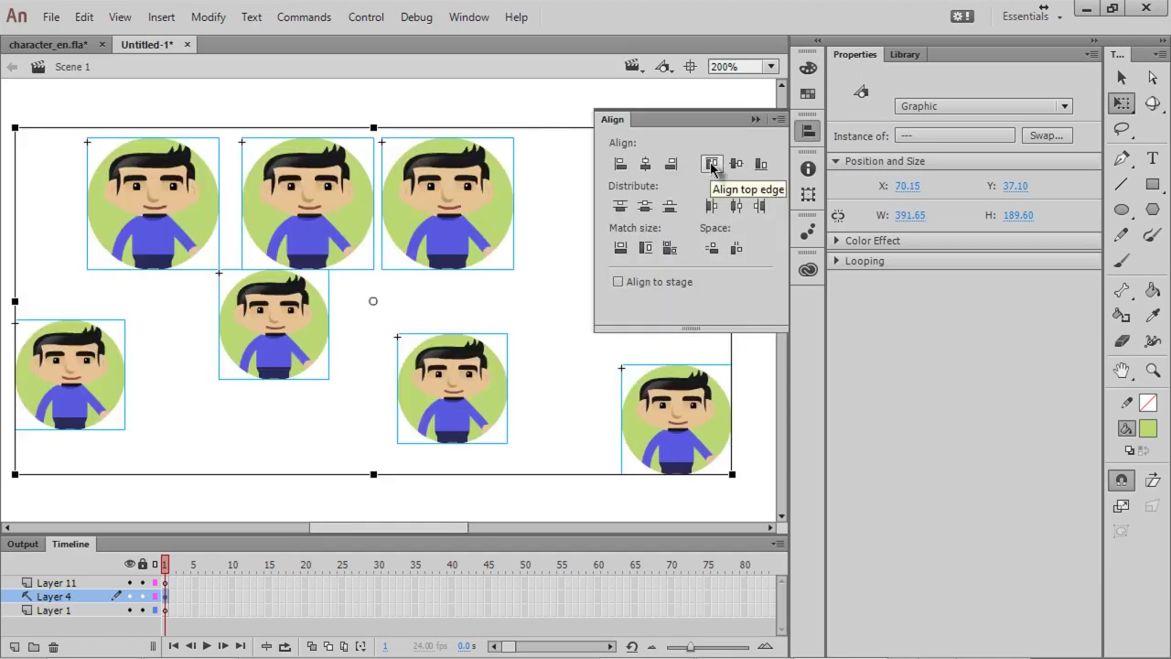
Try the top edge, vertical center and bottom edge alignments on the eight selected badges, undoing each one
{"action": "left_click", "coordinate": [712, 165]}
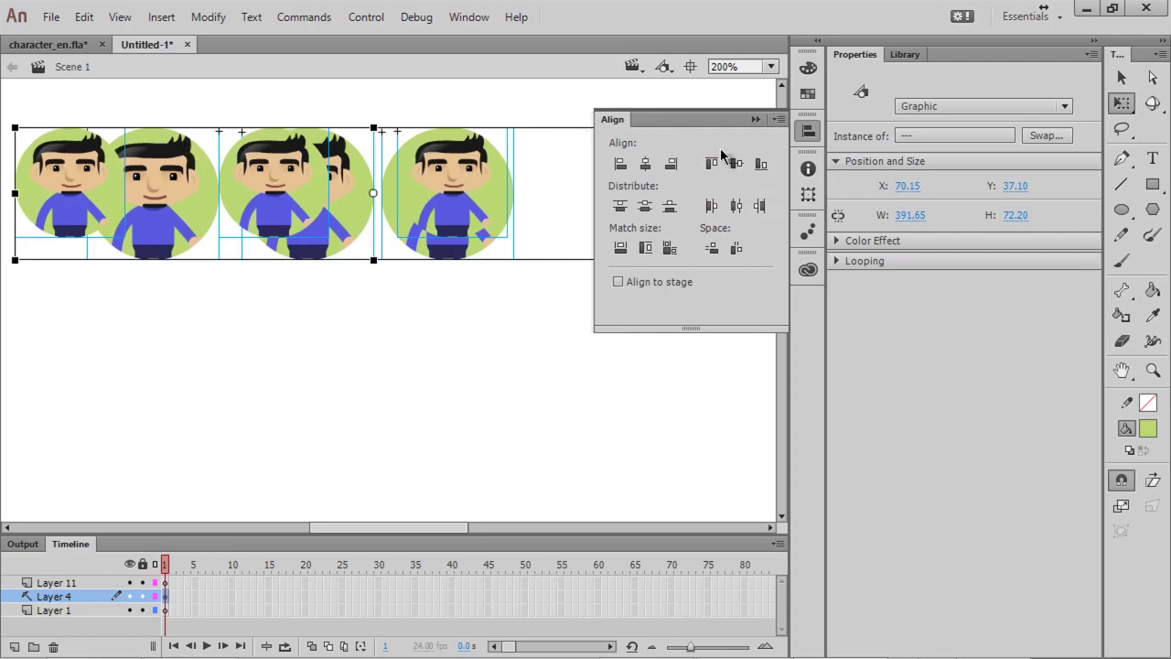
{"action": "key", "text": "ctrl+z"}
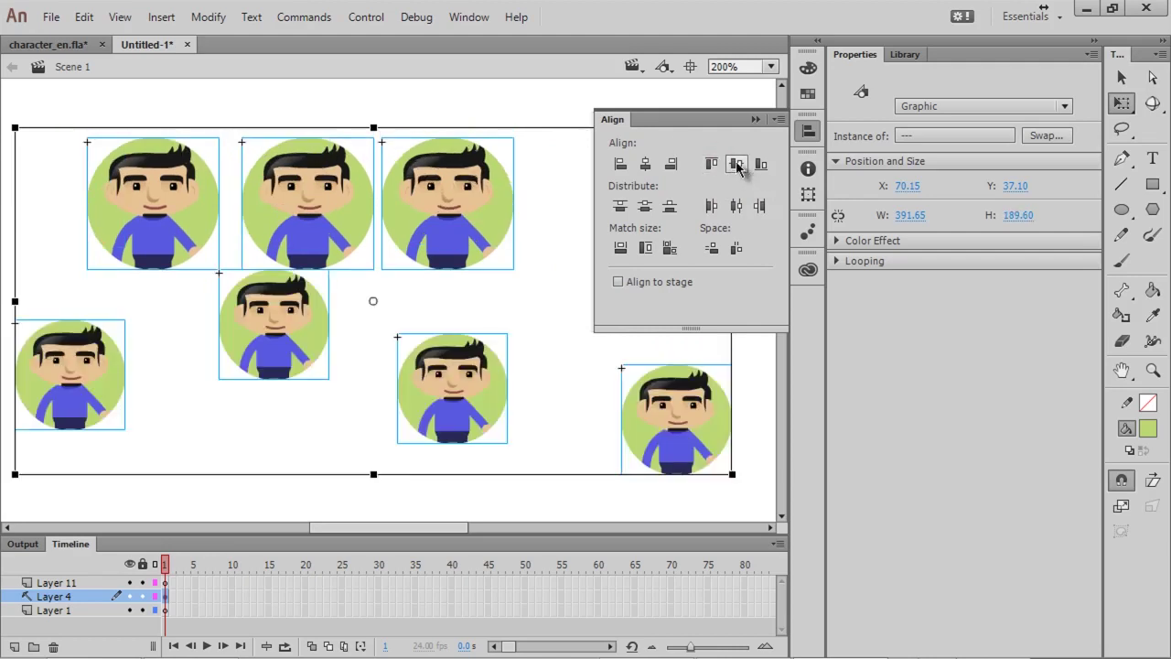
{"action": "left_click", "coordinate": [737, 165]}
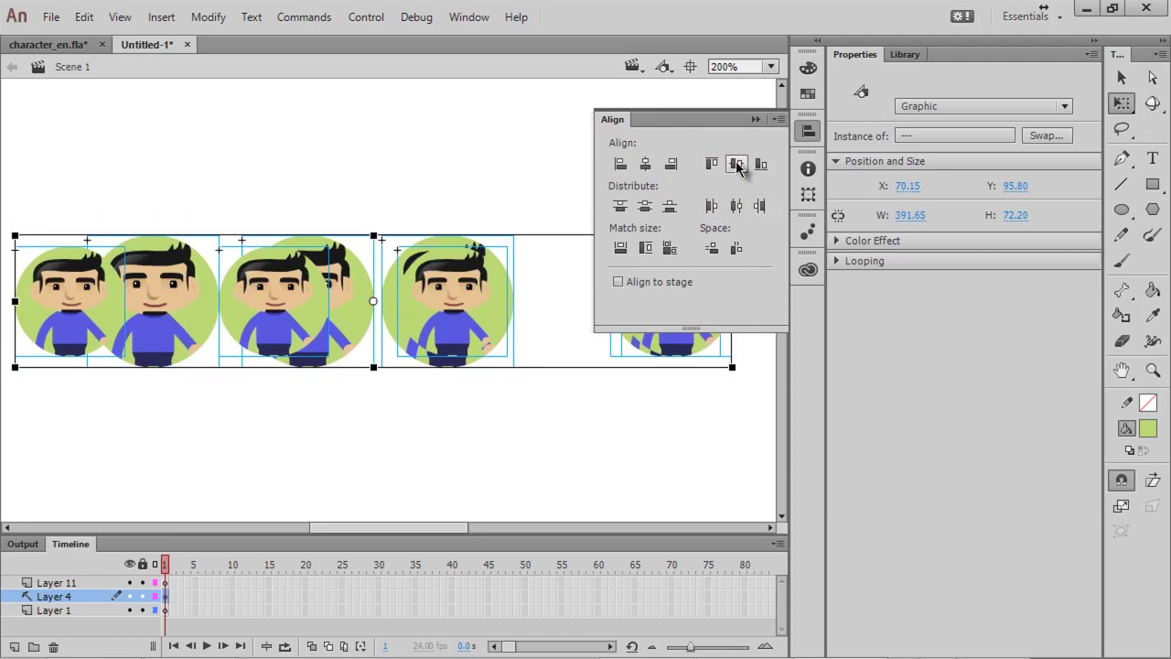
{"action": "key", "text": "ctrl+z"}
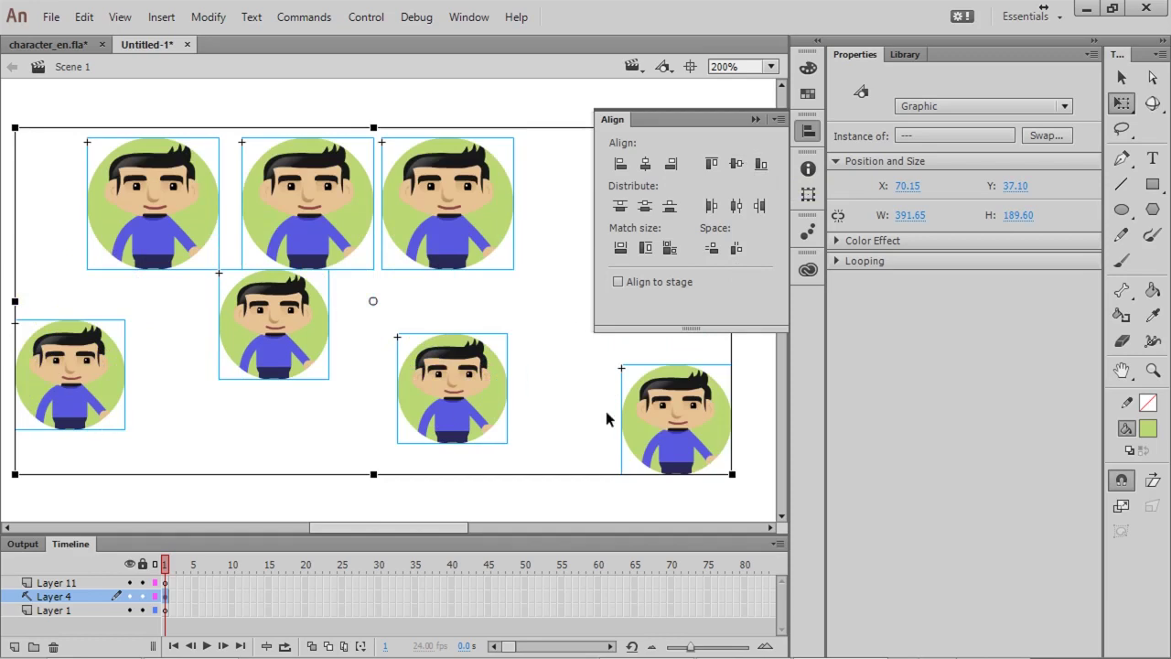
{"action": "left_click", "coordinate": [760, 164]}
{"action": "key", "text": "ctrl+z"}
Clear the selection and rearrange the badges so that four small ones form a loose vertical column near the stage's left side
{"action": "left_click", "coordinate": [559, 237]}
{"action": "left_click_drag", "start_coordinate": [559, 237], "coordinate": [767, 184]}
{"action": "left_click_drag", "start_coordinate": [361, 160], "coordinate": [279, 148]}
{"action": "left_click_drag", "start_coordinate": [473, 288], "coordinate": [256, 412]}
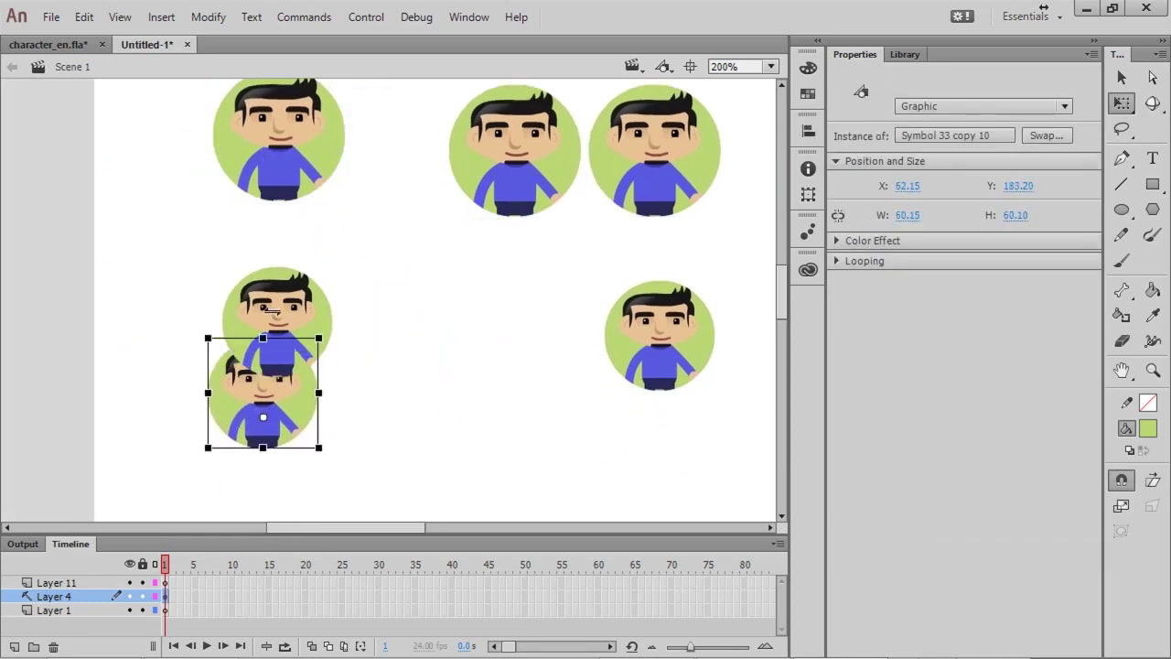
{"action": "left_click_drag", "start_coordinate": [273, 311], "coordinate": [303, 253]}
{"action": "left_click_drag", "start_coordinate": [301, 371], "coordinate": [301, 314]}
{"action": "left_click_drag", "start_coordinate": [611, 346], "coordinate": [293, 505]}
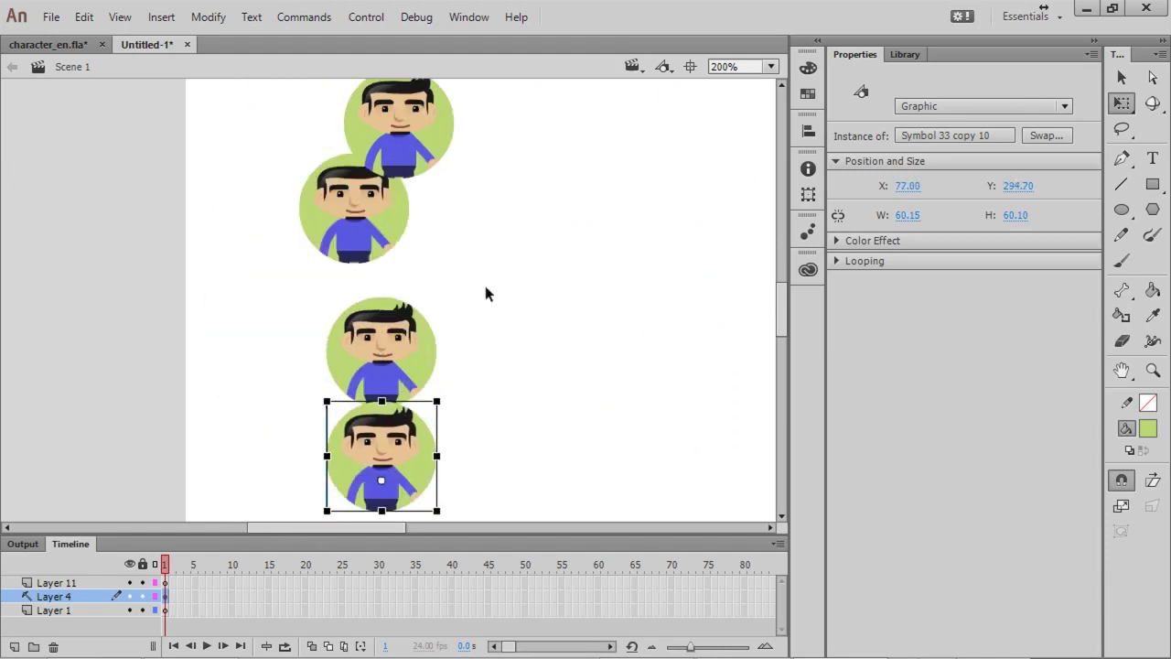
Select the four small badges in the column and distribute them evenly by their top edges
{"action": "left_click_drag", "start_coordinate": [528, 85], "coordinate": [294, 516]}
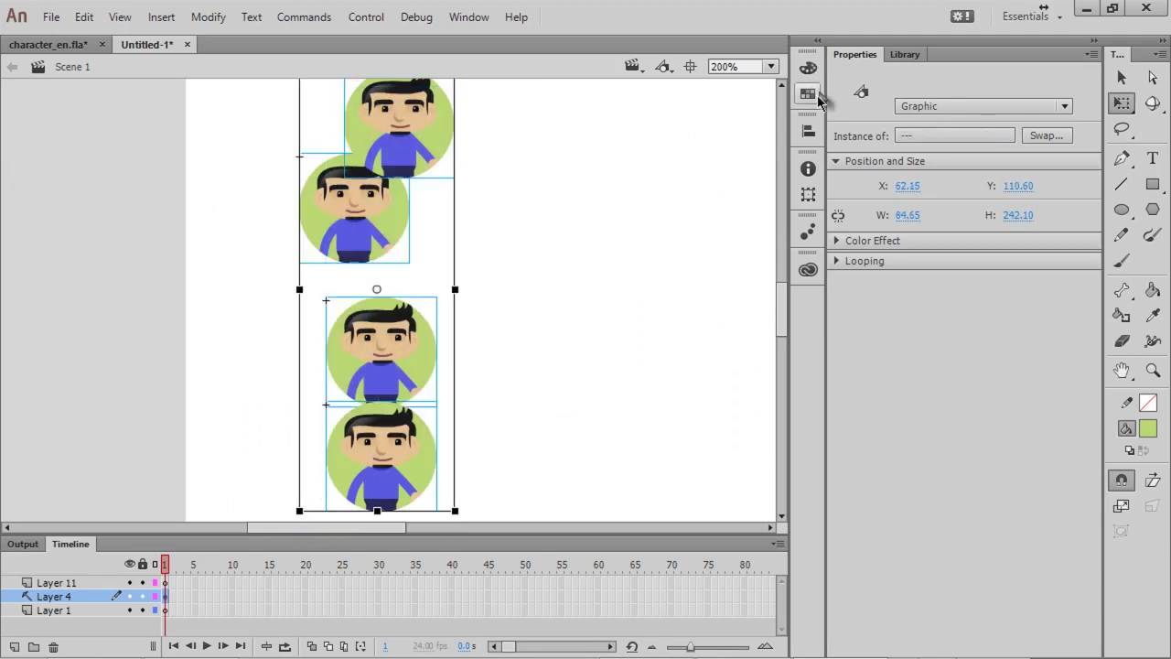
{"action": "left_click", "coordinate": [809, 131]}
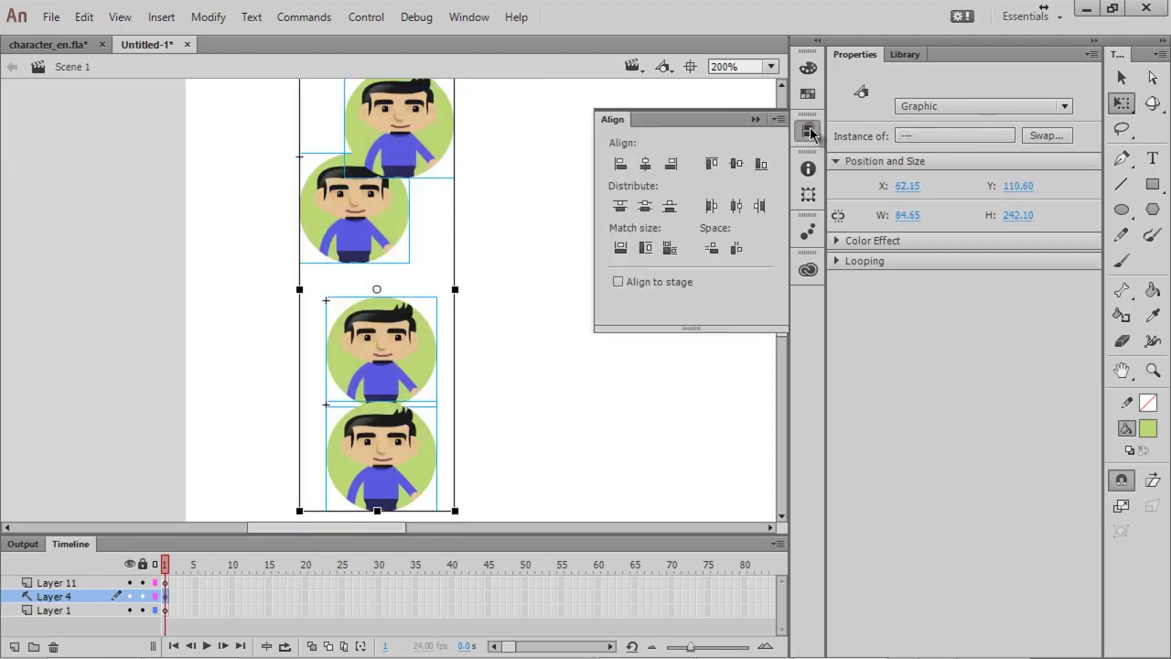
{"action": "left_click", "coordinate": [621, 206]}
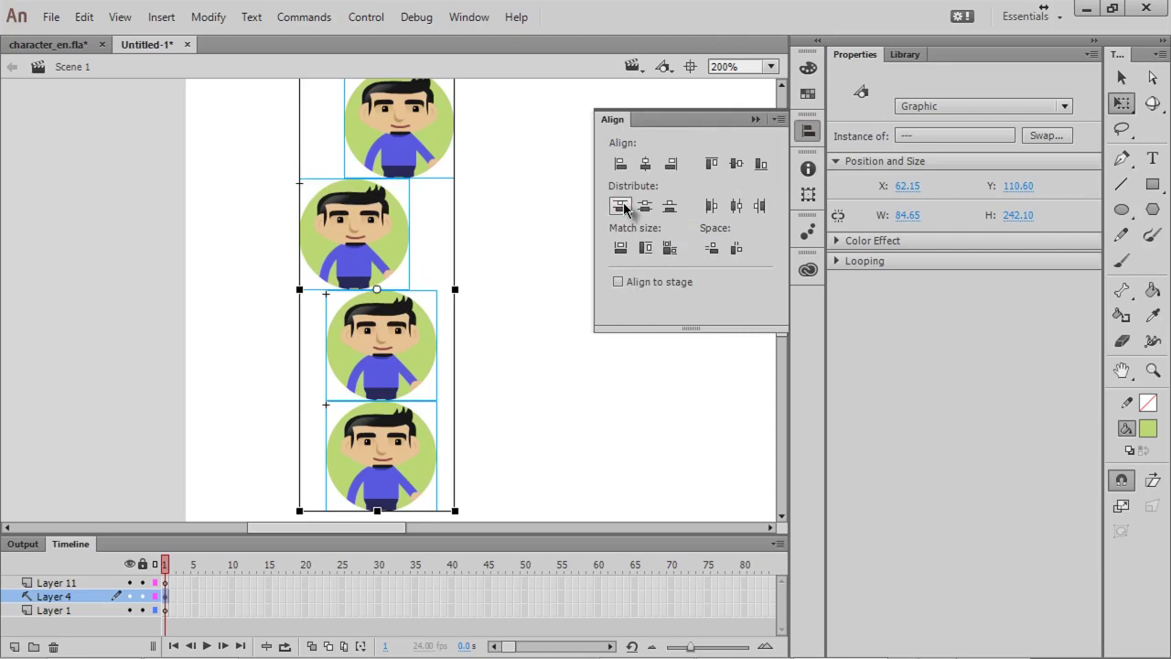
{"action": "scroll", "coordinate": [497, 138], "scroll_direction": "up", "scroll_amount": 1}
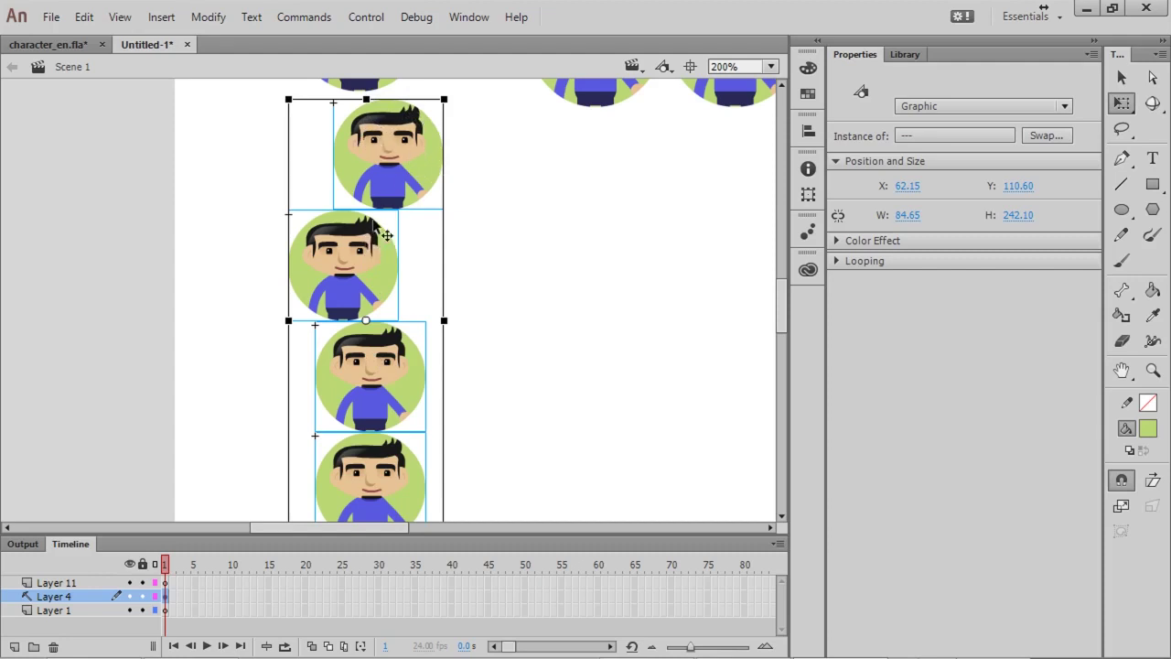
{"action": "key", "text": "ctrl+k"}
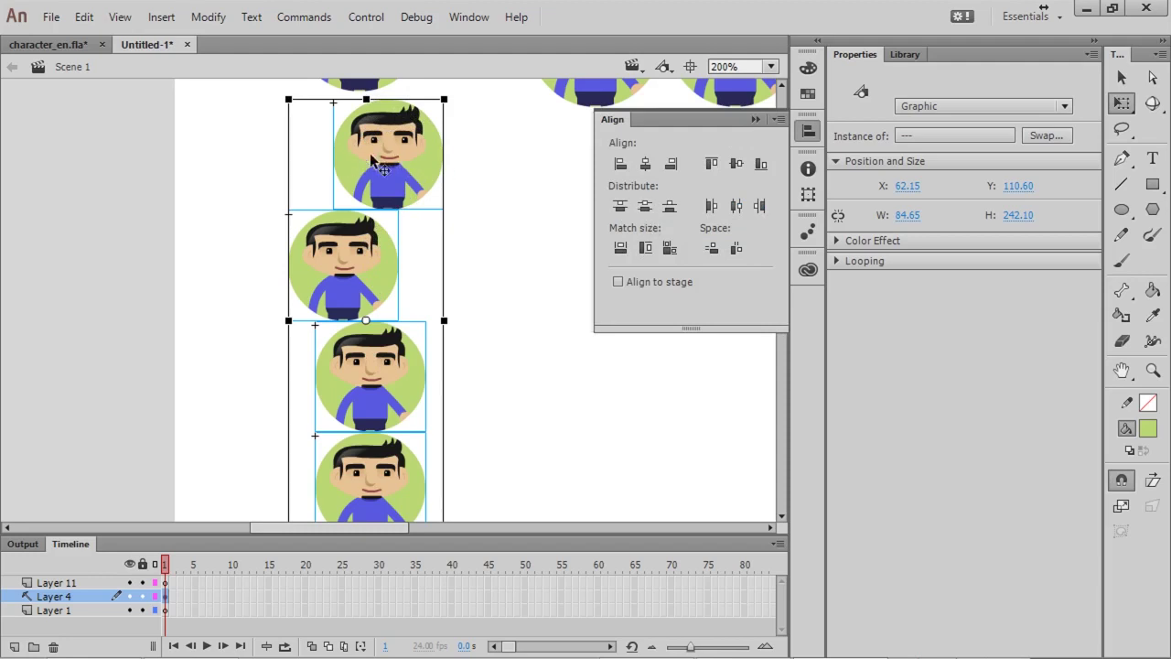
Move the column's lowest badge down to about Y 374.70 and the large badge above the column over to about X 377.95, Y 79.45
{"action": "left_click_drag", "start_coordinate": [481, 313], "coordinate": [485, 262]}
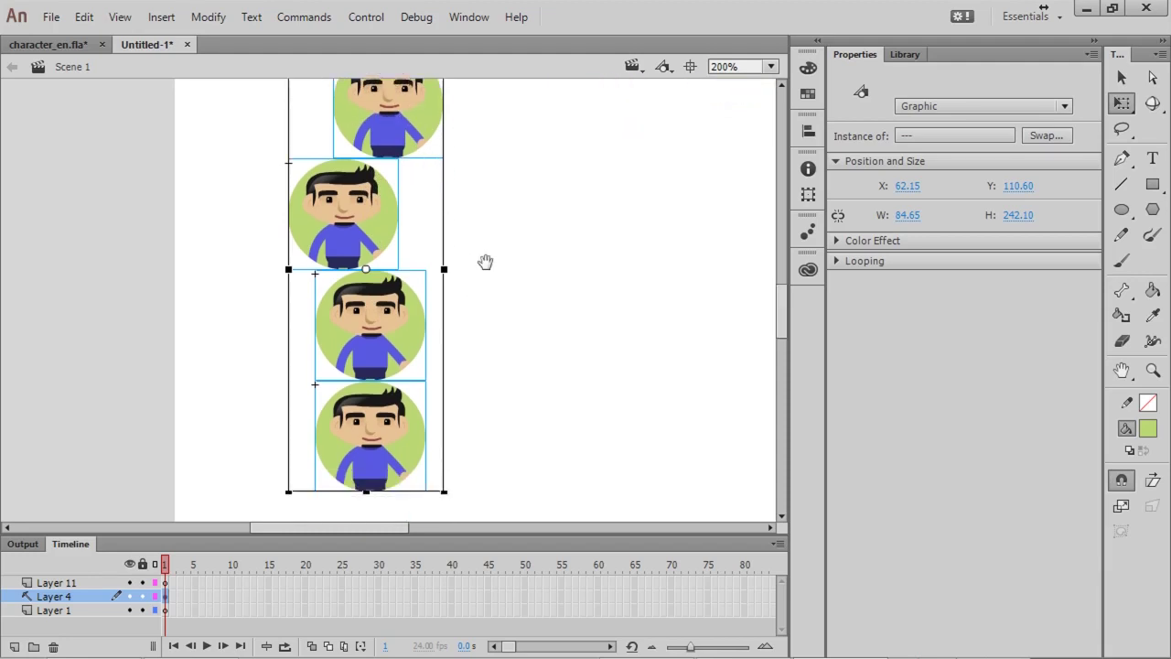
{"action": "key", "text": "ctrl+1"}
{"action": "left_click", "coordinate": [414, 389]}
{"action": "left_click_drag", "start_coordinate": [407, 380], "coordinate": [411, 458]}
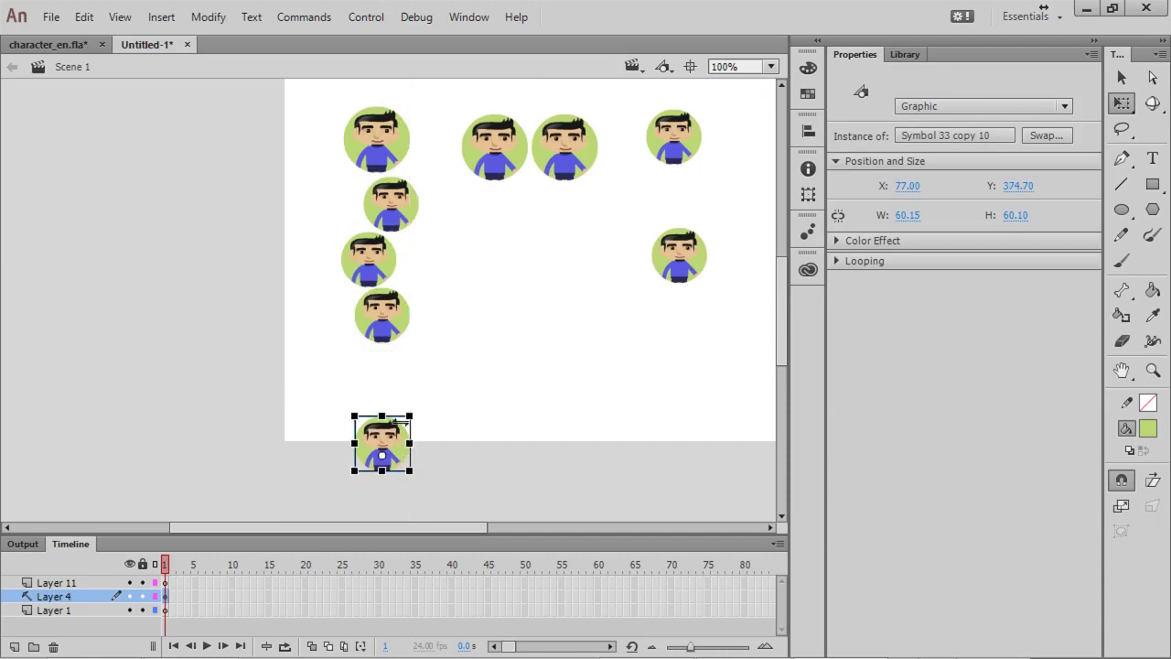
{"action": "left_click_drag", "start_coordinate": [407, 151], "coordinate": [693, 190]}
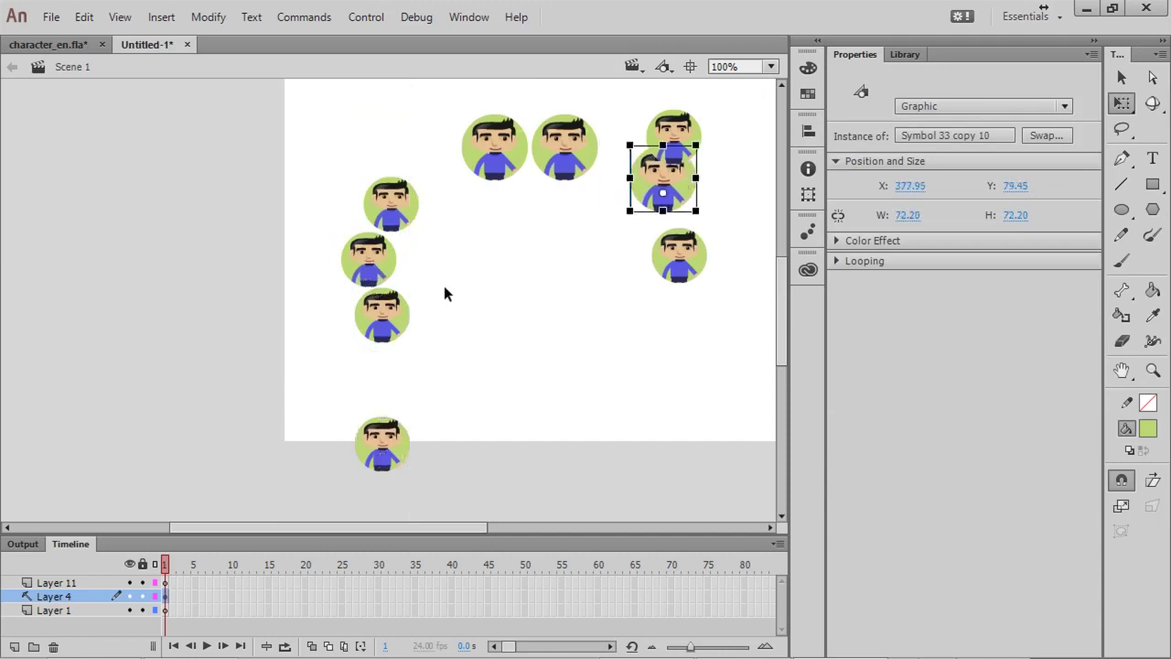
Select the four small badges in the column, distribute them by vertical center, and clear the selection
{"action": "left_click_drag", "start_coordinate": [435, 165], "coordinate": [340, 477]}
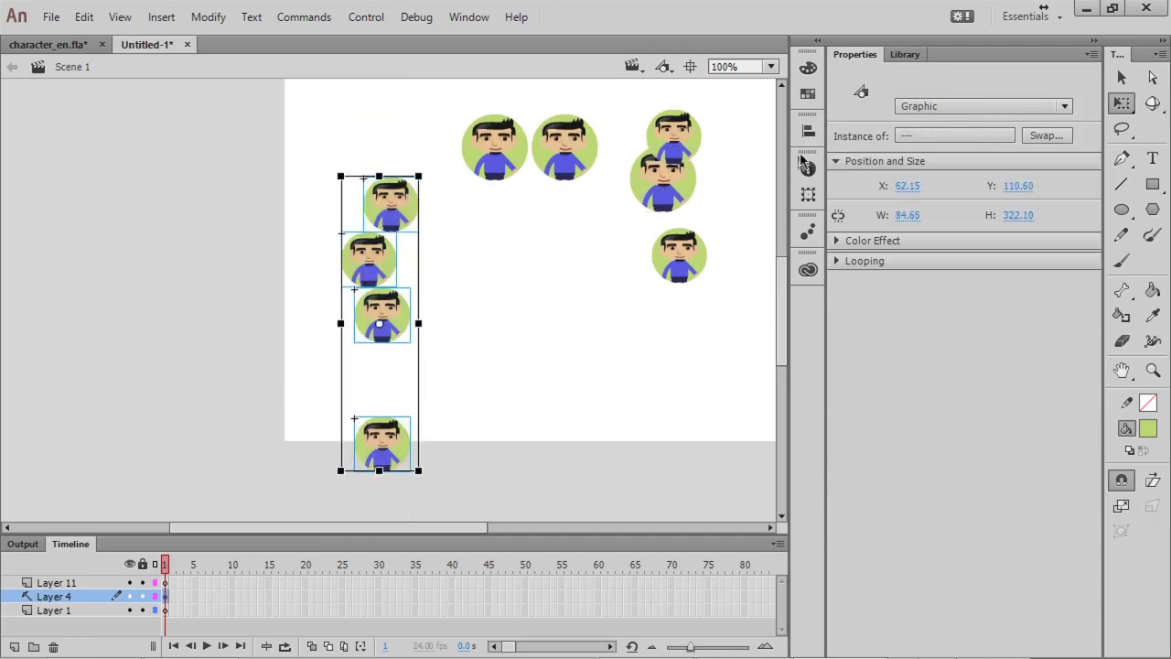
{"action": "left_click", "coordinate": [819, 135]}
{"action": "left_click", "coordinate": [645, 205]}
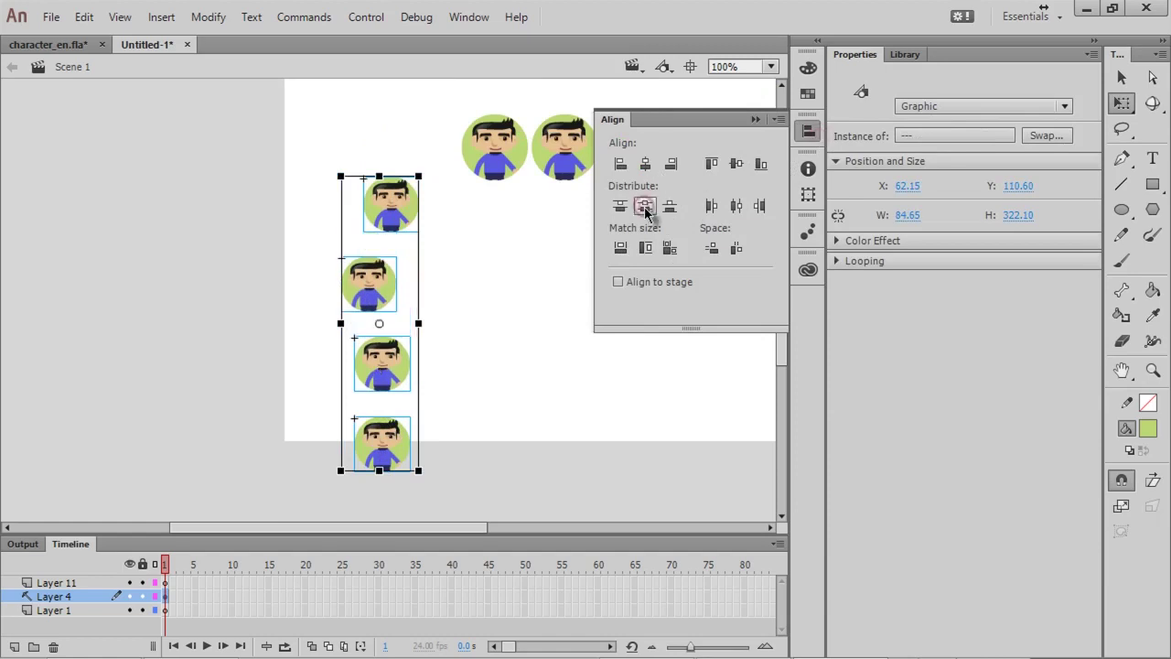
{"action": "left_click", "coordinate": [531, 253]}
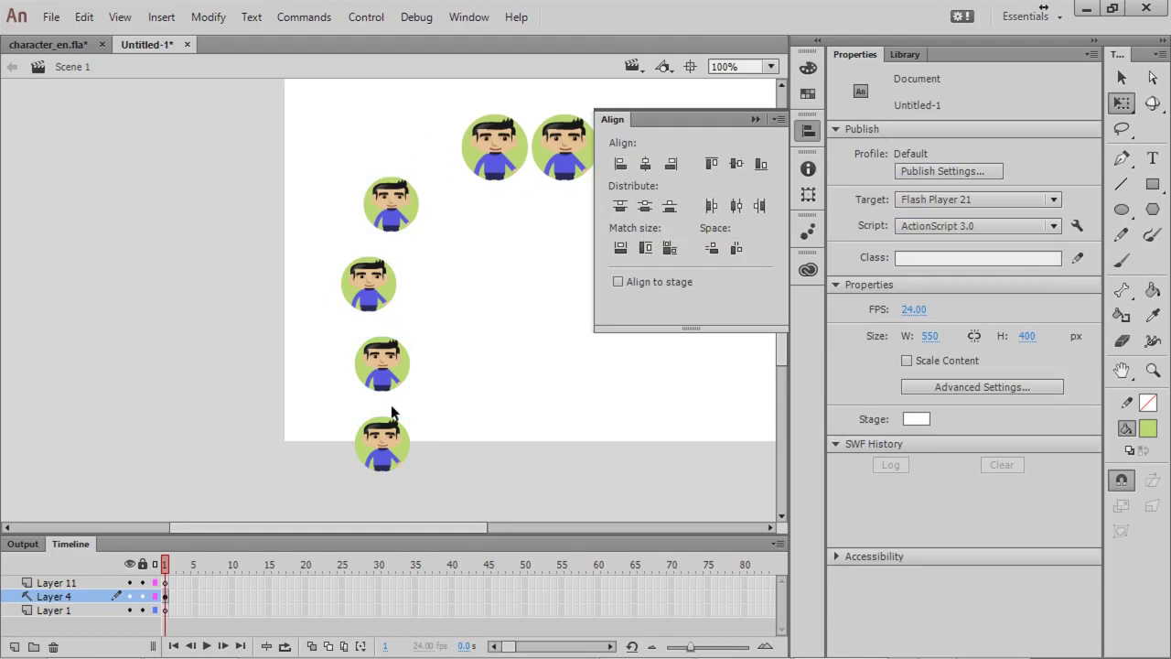
{"action": "key", "text": "ctrl+k"}
Rearrange the four small badges into a loose, unevenly spaced horizontal row extending past the stage's left edge
{"action": "left_click_drag", "start_coordinate": [391, 286], "coordinate": [524, 285]}
{"action": "left_click_drag", "start_coordinate": [405, 219], "coordinate": [433, 299]}
{"action": "left_click_drag", "start_coordinate": [392, 370], "coordinate": [281, 319]}
{"action": "left_click_drag", "start_coordinate": [380, 455], "coordinate": [26, 293]}
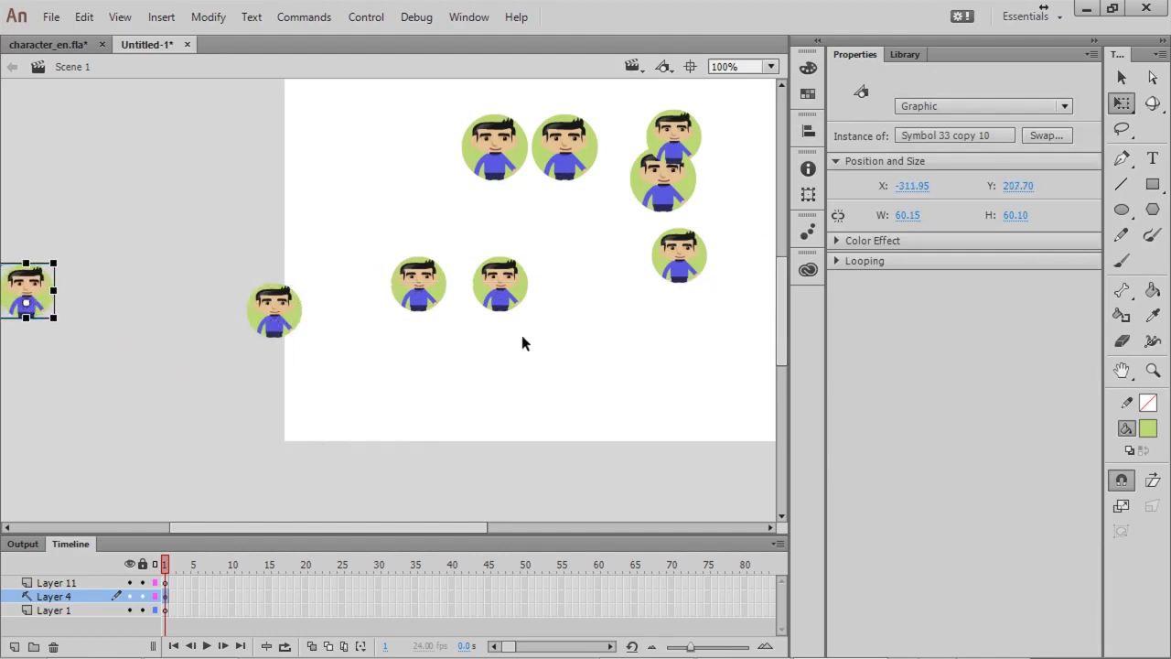
Distribute the row of four small badges horizontally by left edge and by right edge, and align their vertical centers
{"action": "left_click_drag", "start_coordinate": [575, 226], "coordinate": [9, 366]}
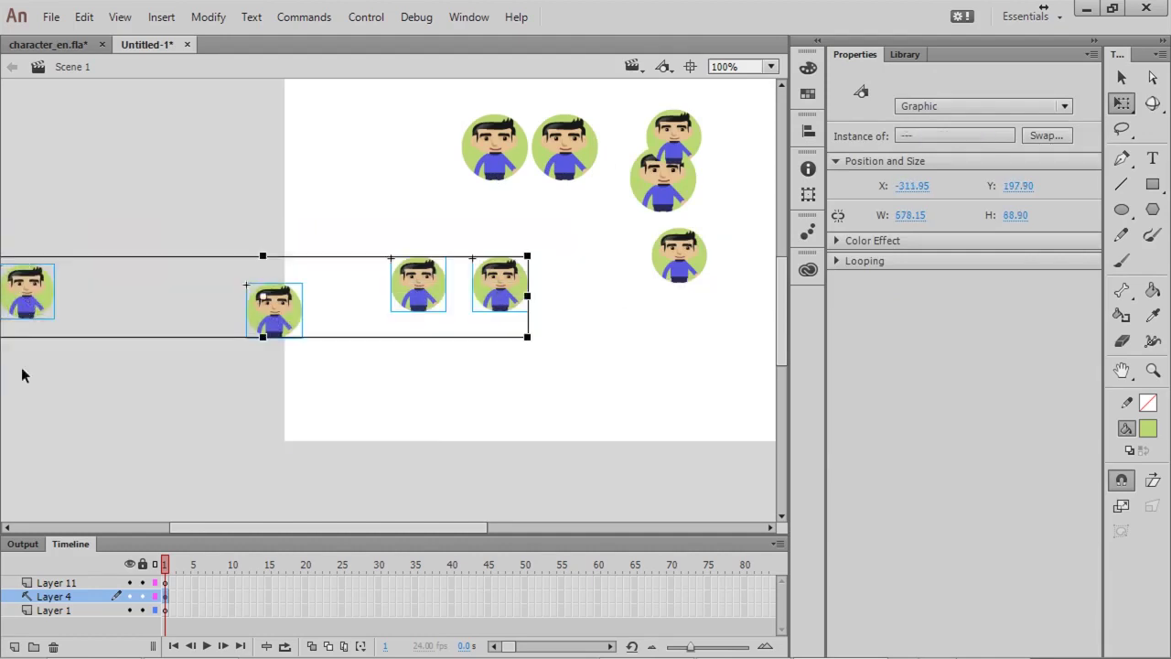
{"action": "left_click", "coordinate": [809, 132]}
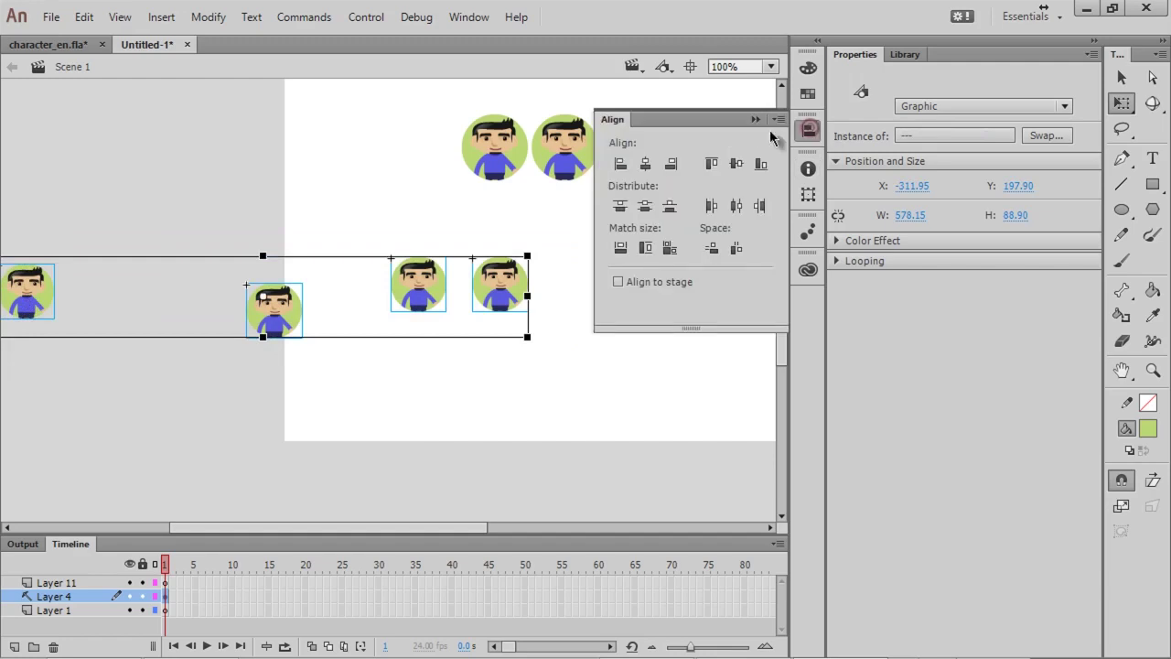
{"action": "left_click", "coordinate": [712, 207]}
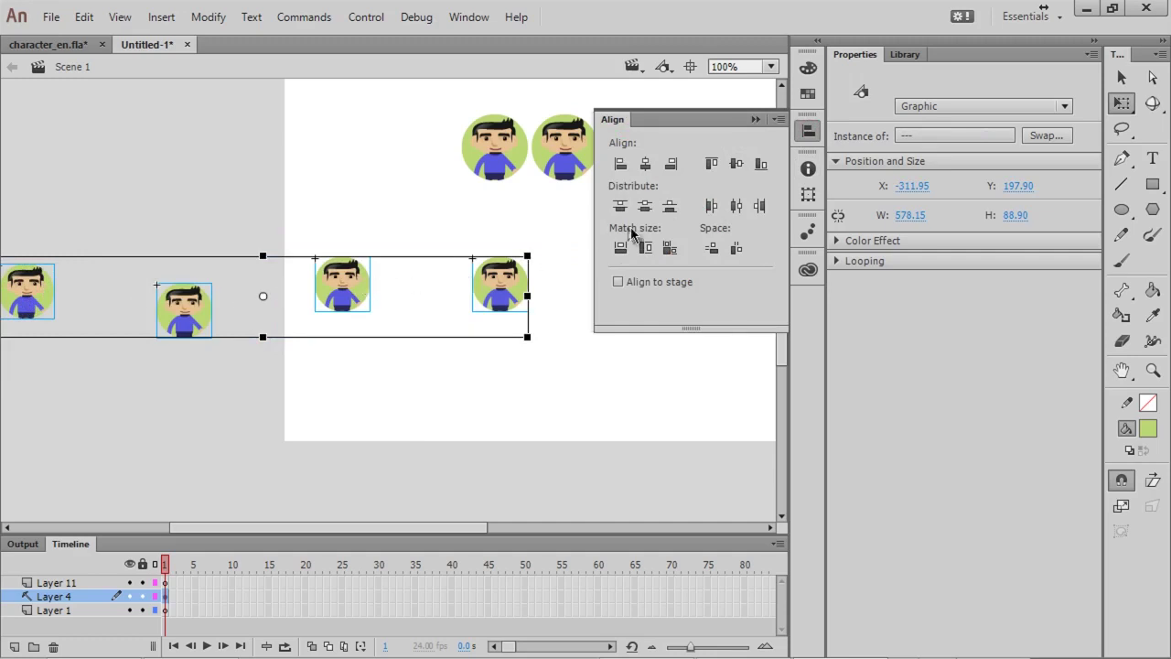
{"action": "left_click", "coordinate": [759, 208]}
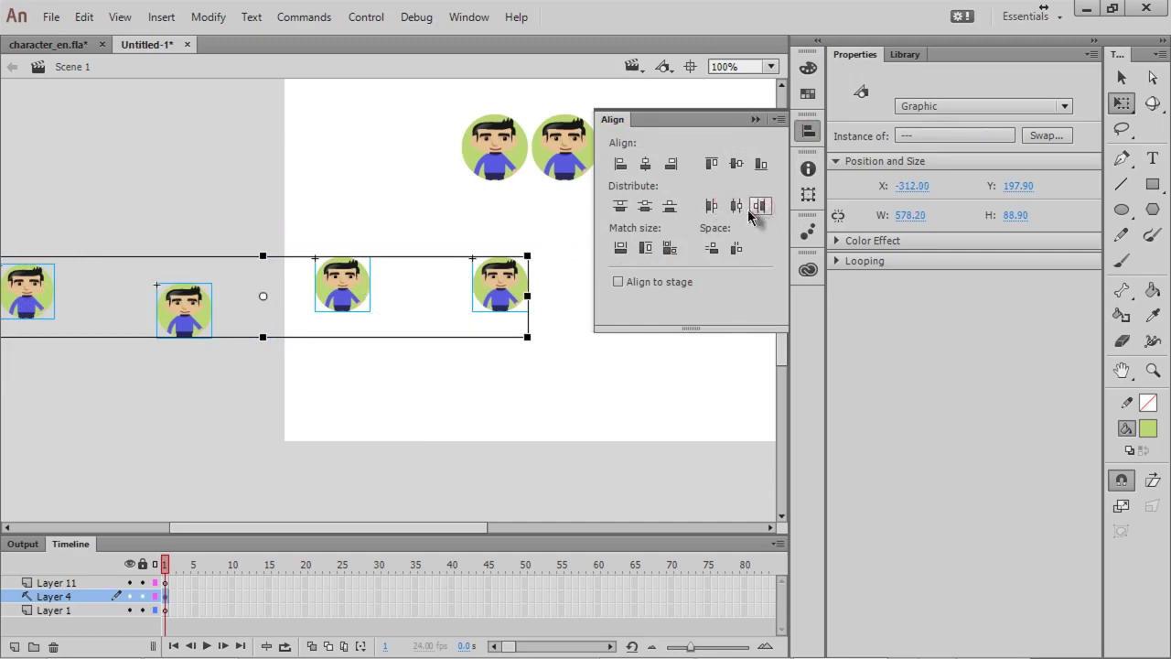
{"action": "left_click", "coordinate": [737, 164]}
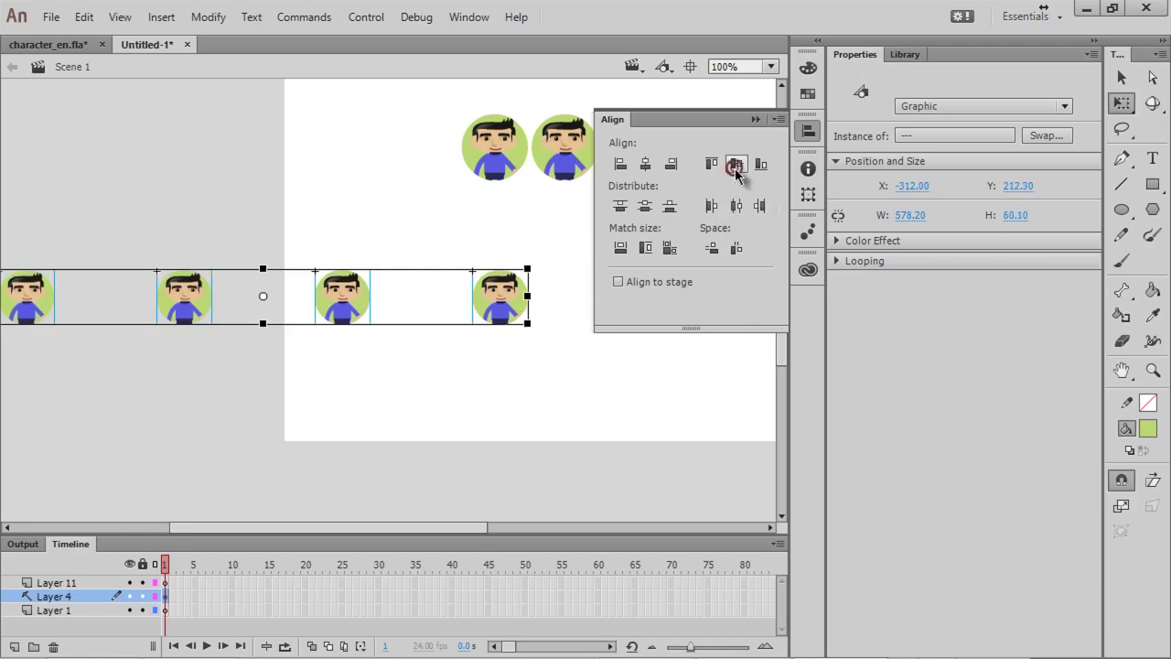
Arrange three differently sized badges side by side above the small-badge row, with the small one between the two large ones
{"action": "left_click", "coordinate": [518, 349]}
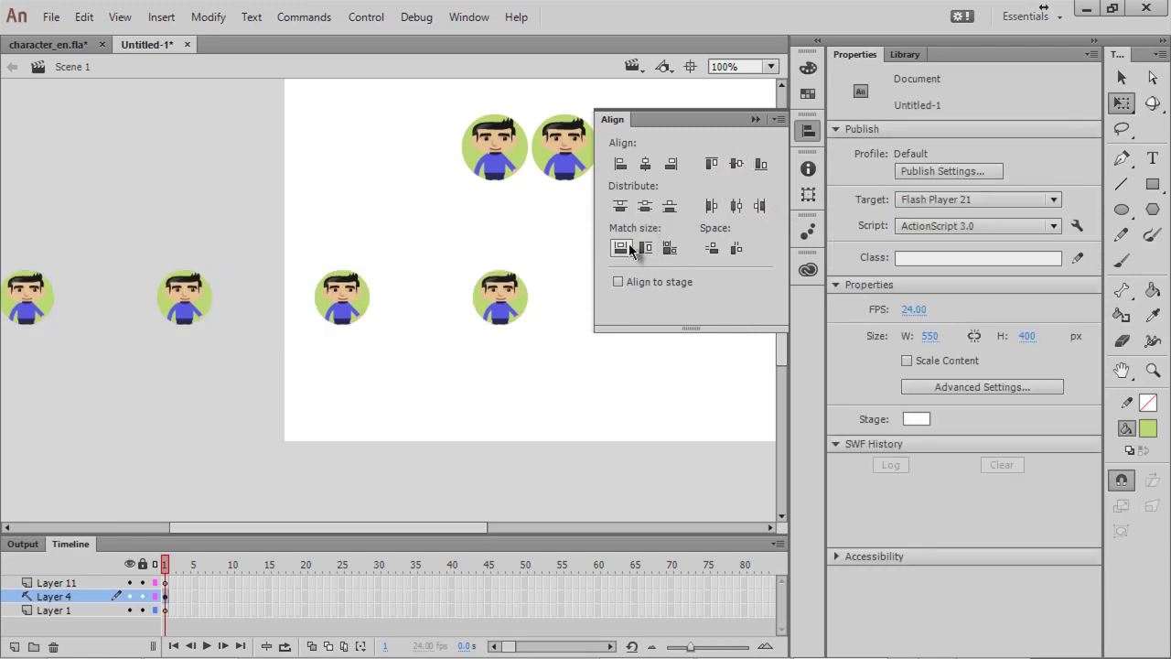
{"action": "left_click", "coordinate": [524, 259]}
{"action": "left_click_drag", "start_coordinate": [496, 150], "coordinate": [319, 191]}
{"action": "left_click_drag", "start_coordinate": [296, 152], "coordinate": [451, 165]}
{"action": "left_click_drag", "start_coordinate": [479, 90], "coordinate": [439, 146]}
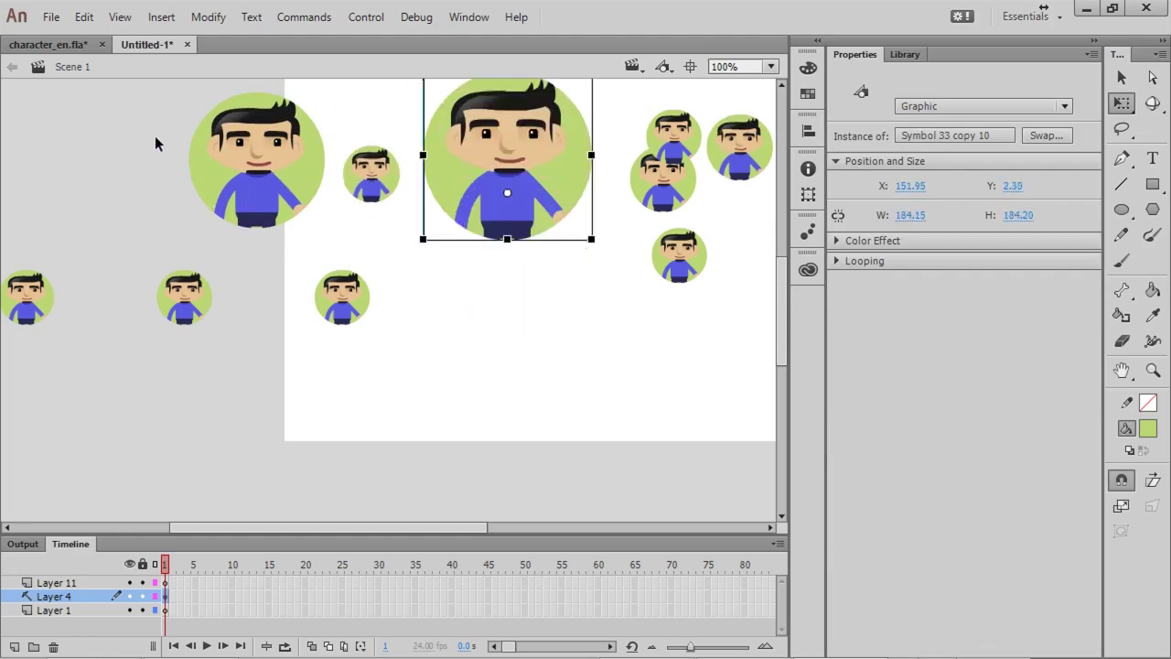
Select the three differently sized badges, match their widths, and clear the selection
{"action": "left_click_drag", "start_coordinate": [149, 124], "coordinate": [545, 234]}
{"action": "left_click", "coordinate": [807, 130]}
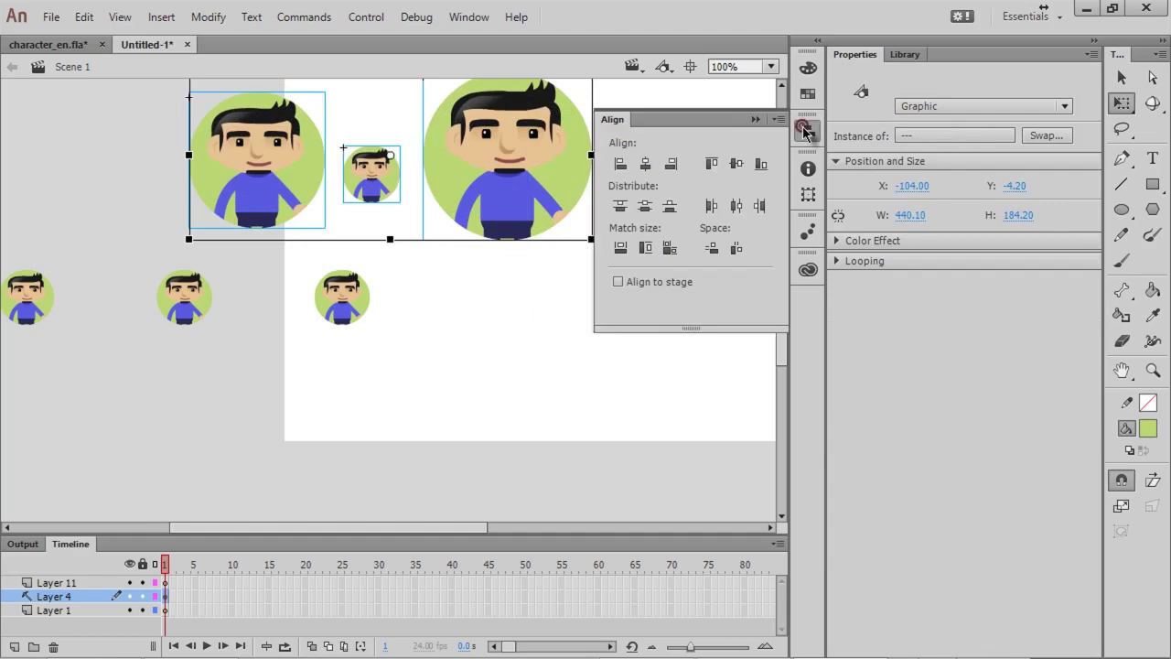
{"action": "left_click", "coordinate": [621, 248]}
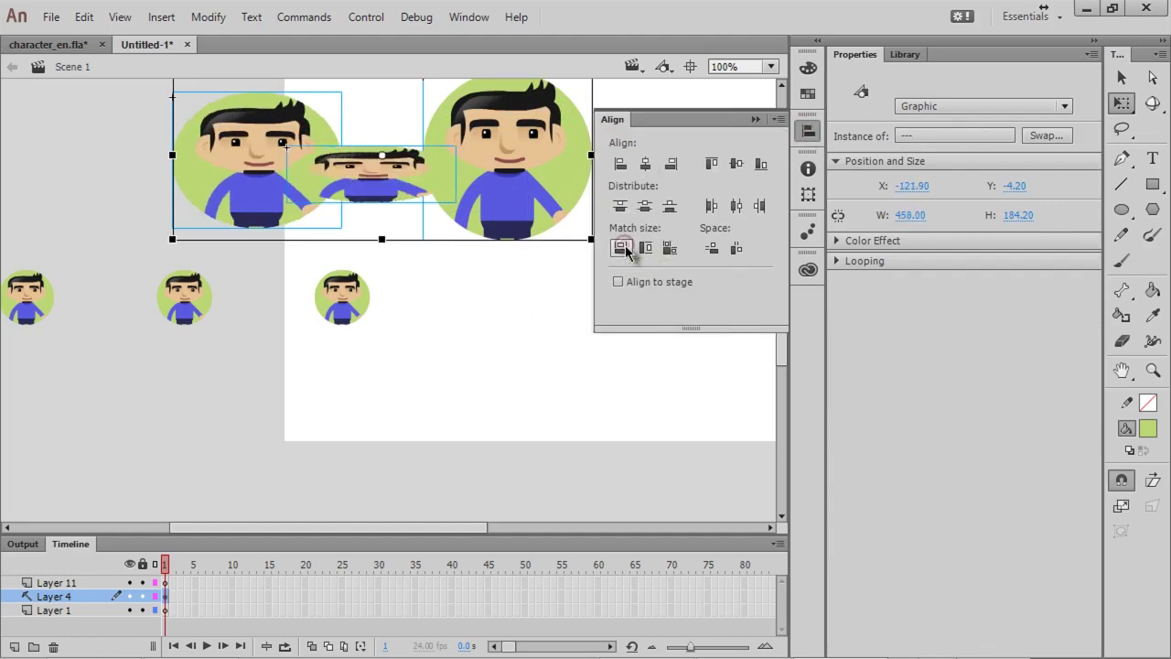
{"action": "left_click", "coordinate": [504, 283]}
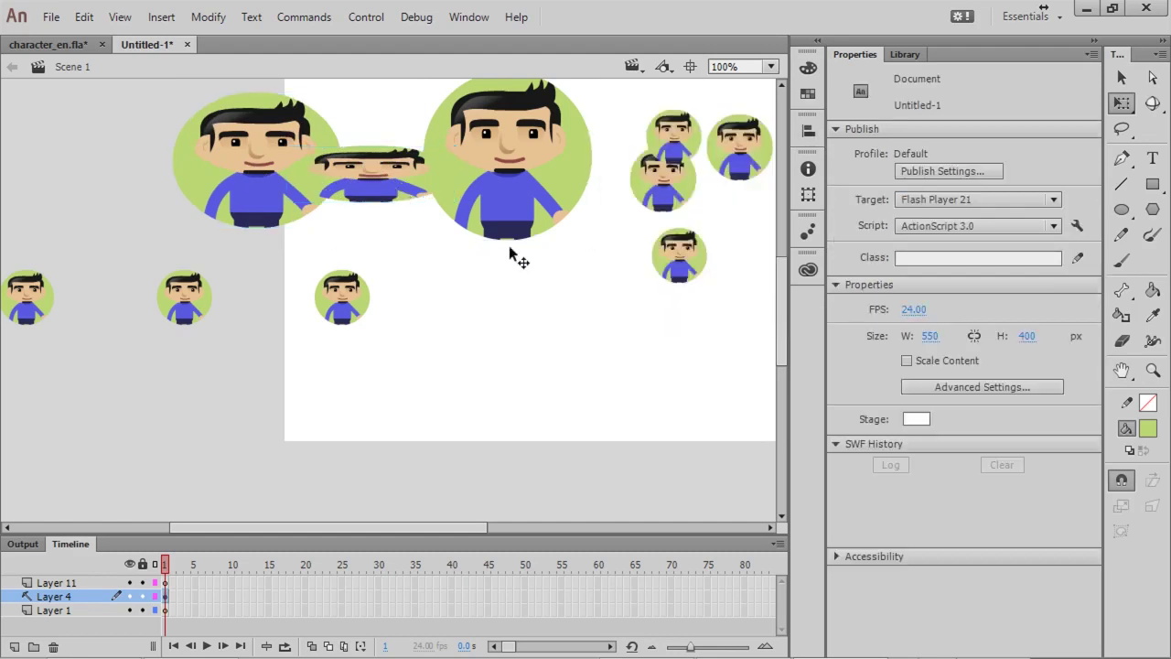
Stack the three width-matched badges in a vertical column, and undo both the stacking and the width matching
{"action": "left_click_drag", "start_coordinate": [398, 192], "coordinate": [526, 291]}
{"action": "left_click_drag", "start_coordinate": [264, 169], "coordinate": [514, 396]}
{"action": "left_click_drag", "start_coordinate": [599, 93], "coordinate": [477, 400]}
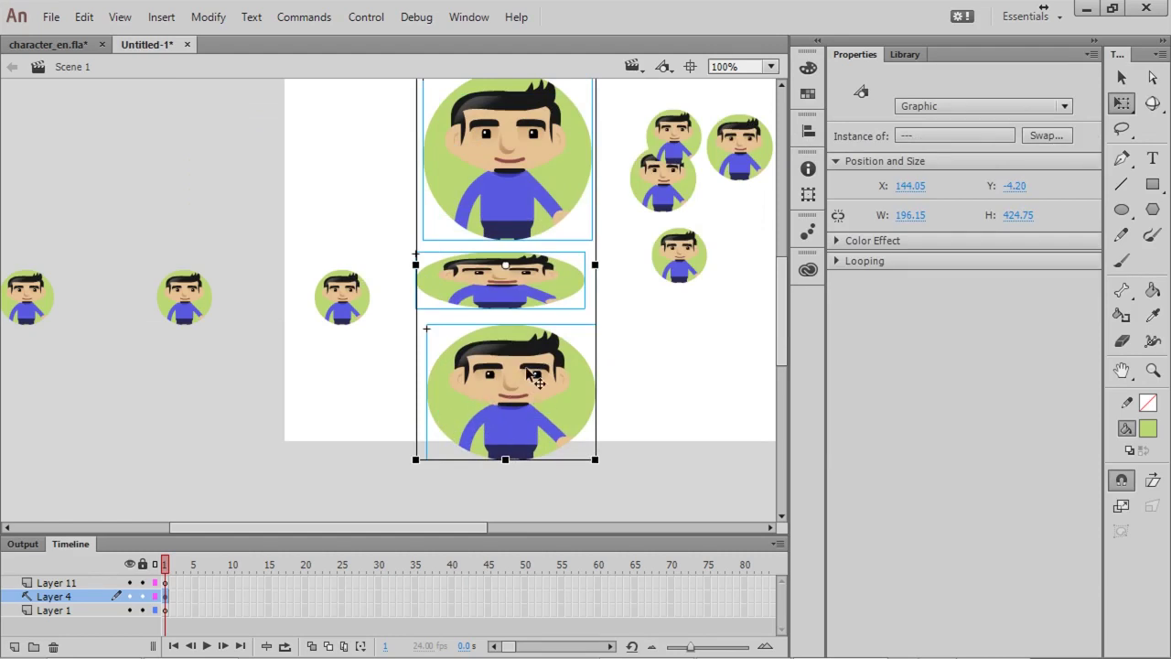
{"action": "key", "text": "ctrl+z"}
{"action": "key", "text": "ctrl+z"}
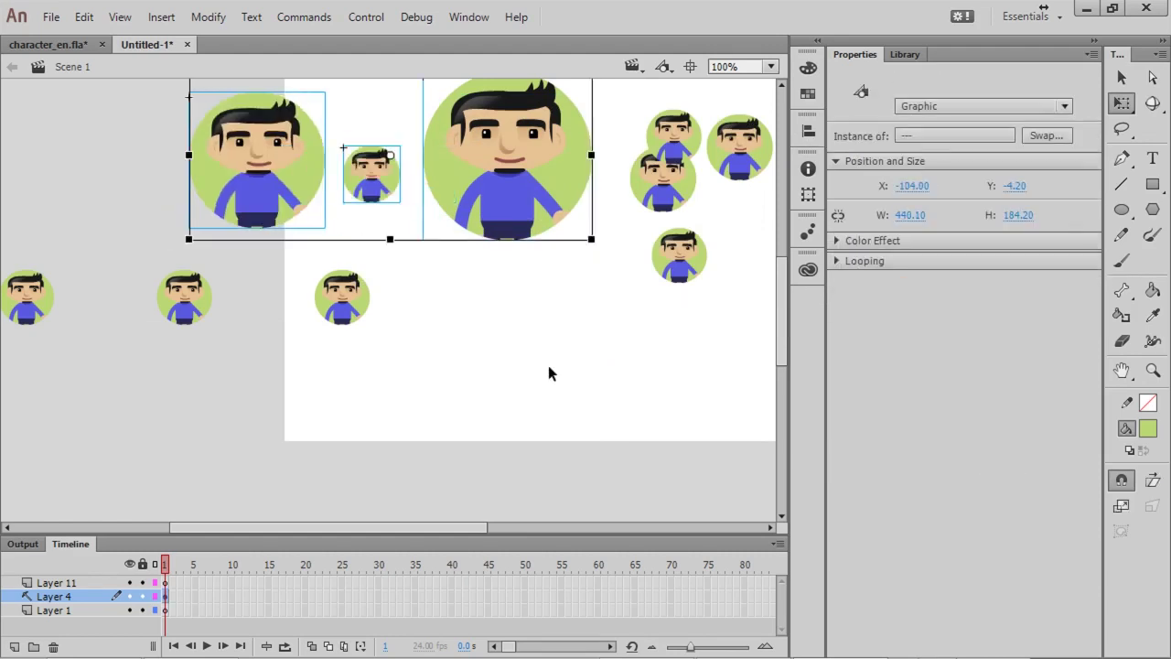
Match the heights of the three differently sized badges, align their vertical centers, and undo both changes
{"action": "left_click", "coordinate": [571, 291]}
{"action": "left_click_drag", "start_coordinate": [572, 286], "coordinate": [602, 354]}
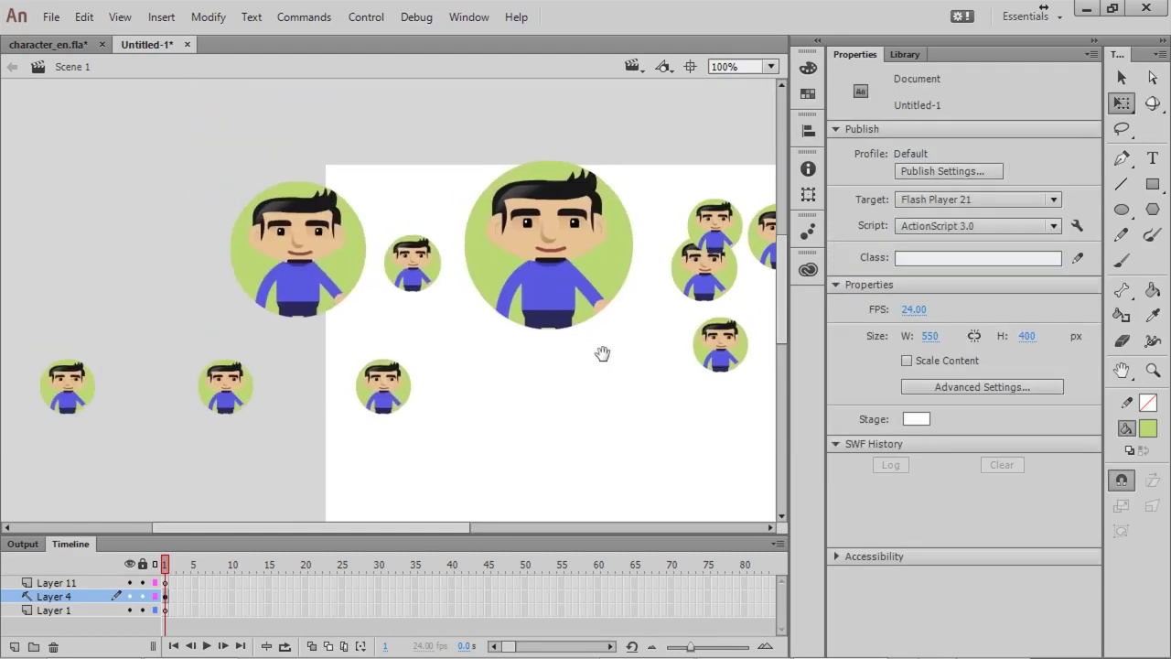
{"action": "left_click", "coordinate": [808, 131]}
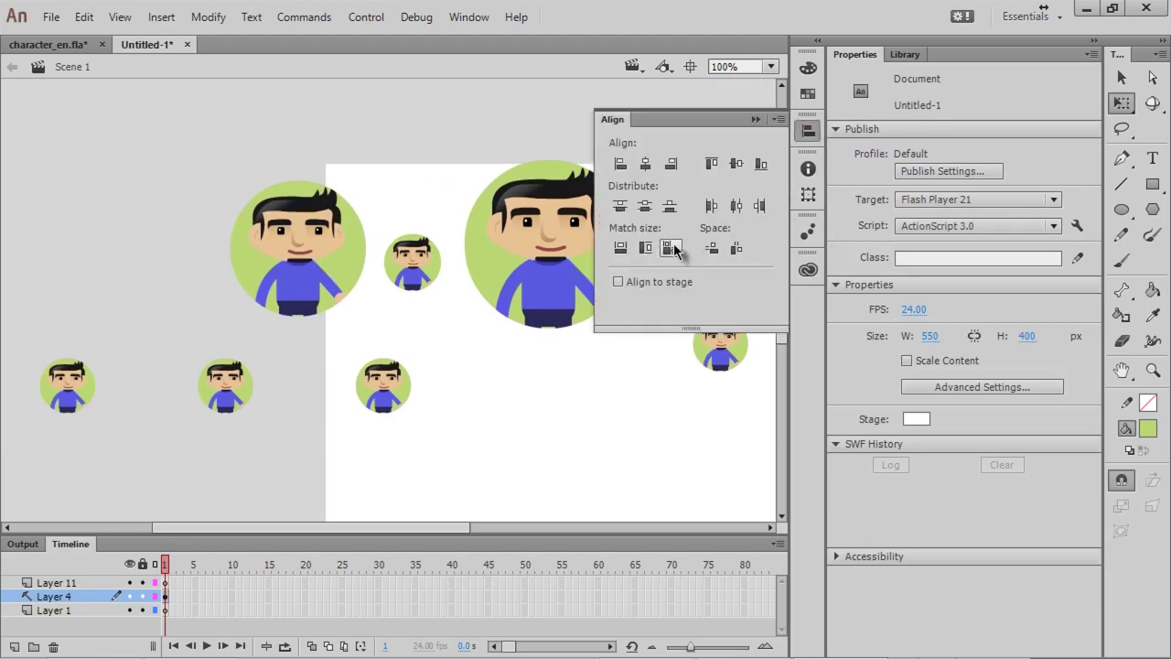
{"action": "left_click", "coordinate": [215, 154]}
{"action": "left_click_drag", "start_coordinate": [157, 161], "coordinate": [608, 320]}
{"action": "left_click", "coordinate": [815, 133]}
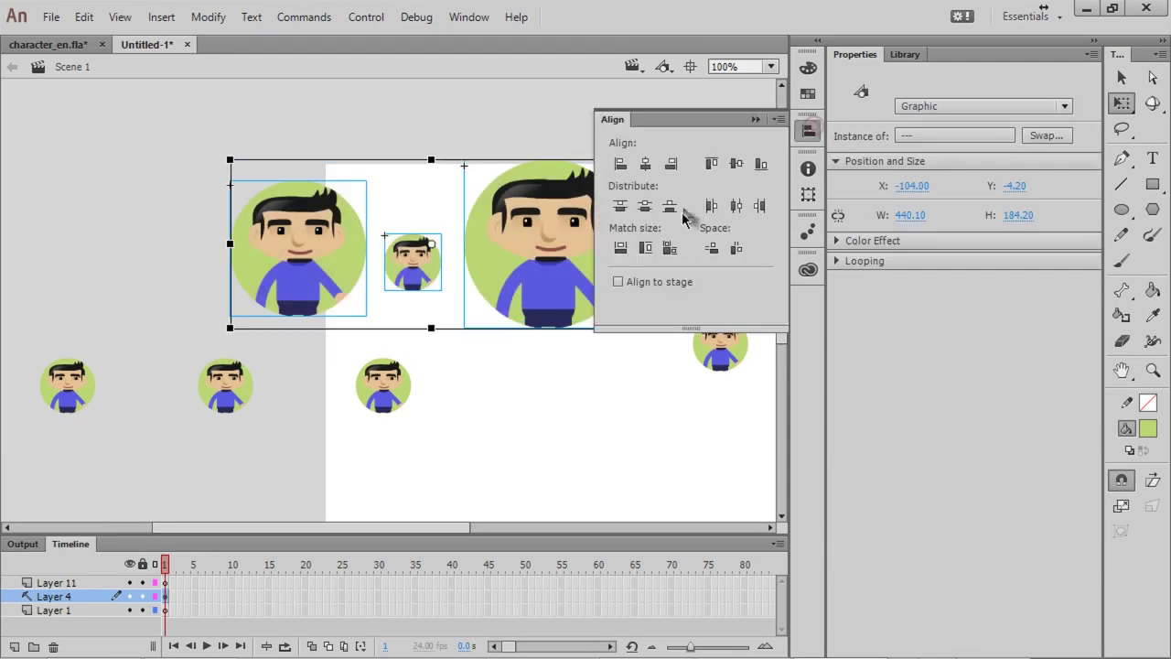
{"action": "left_click", "coordinate": [650, 250]}
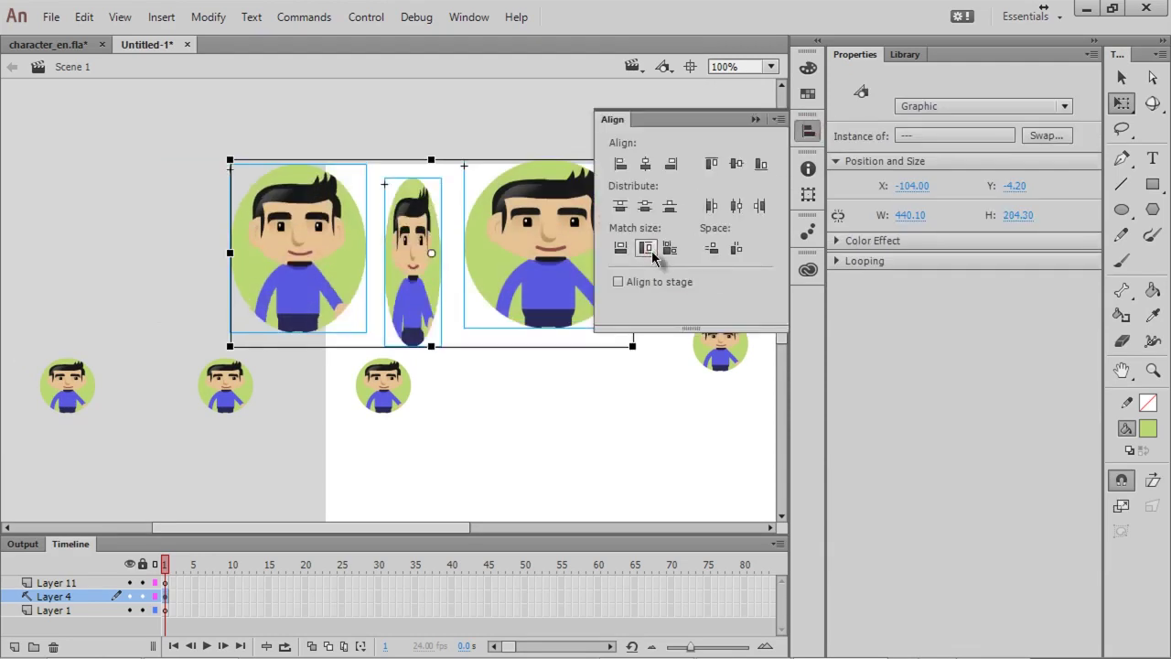
{"action": "left_click", "coordinate": [736, 163]}
{"action": "left_click", "coordinate": [477, 101]}
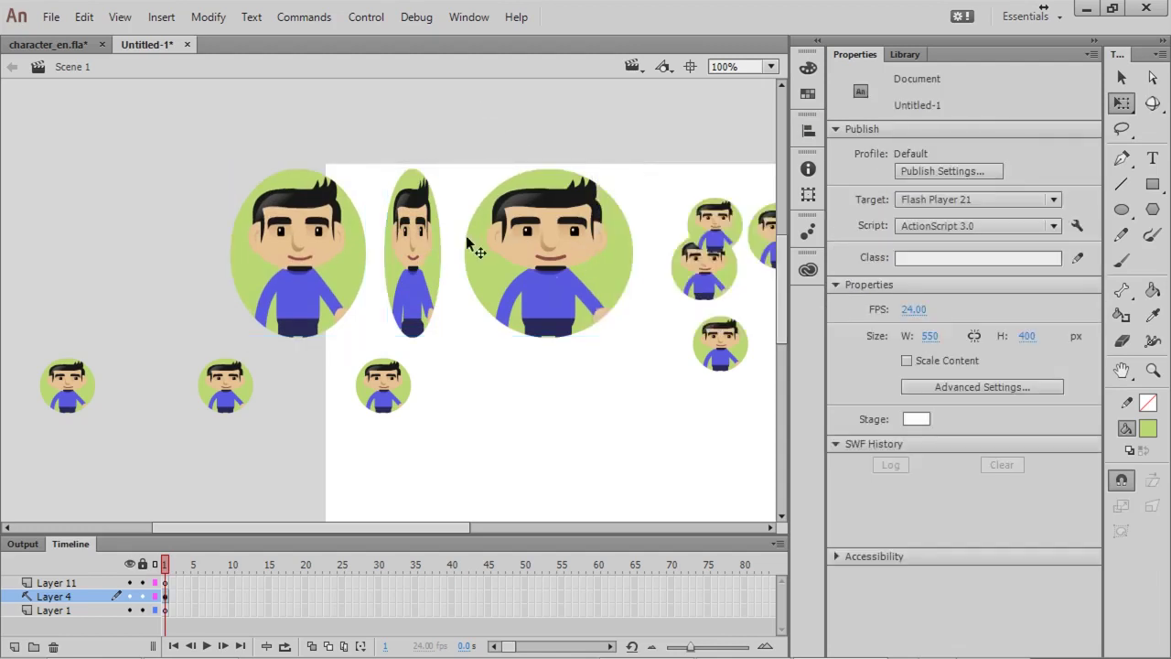
{"action": "key", "text": "ctrl+z"}
{"action": "key", "text": "ctrl+z"}
Match both width and height of the three selected badges, undo it, and try spacing them evenly vertically
{"action": "key", "text": "ctrl+k"}
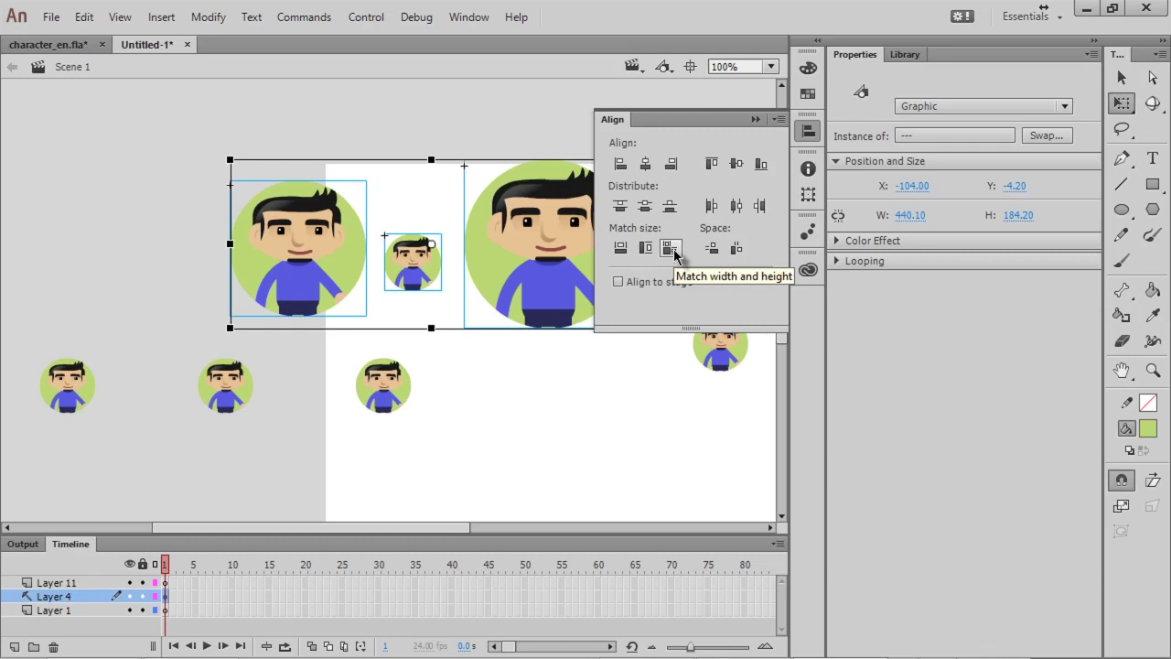
{"action": "left_click", "coordinate": [670, 248]}
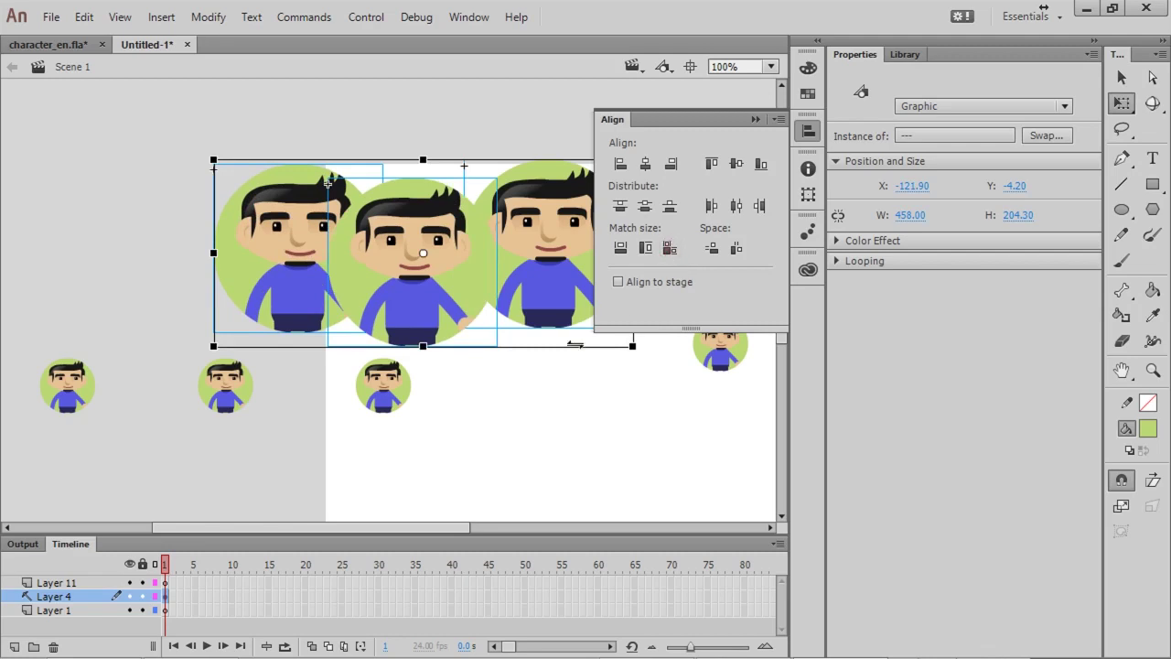
{"action": "left_click", "coordinate": [471, 291]}
{"action": "left_click", "coordinate": [434, 291]}
{"action": "left_click_drag", "start_coordinate": [435, 291], "coordinate": [471, 291]}
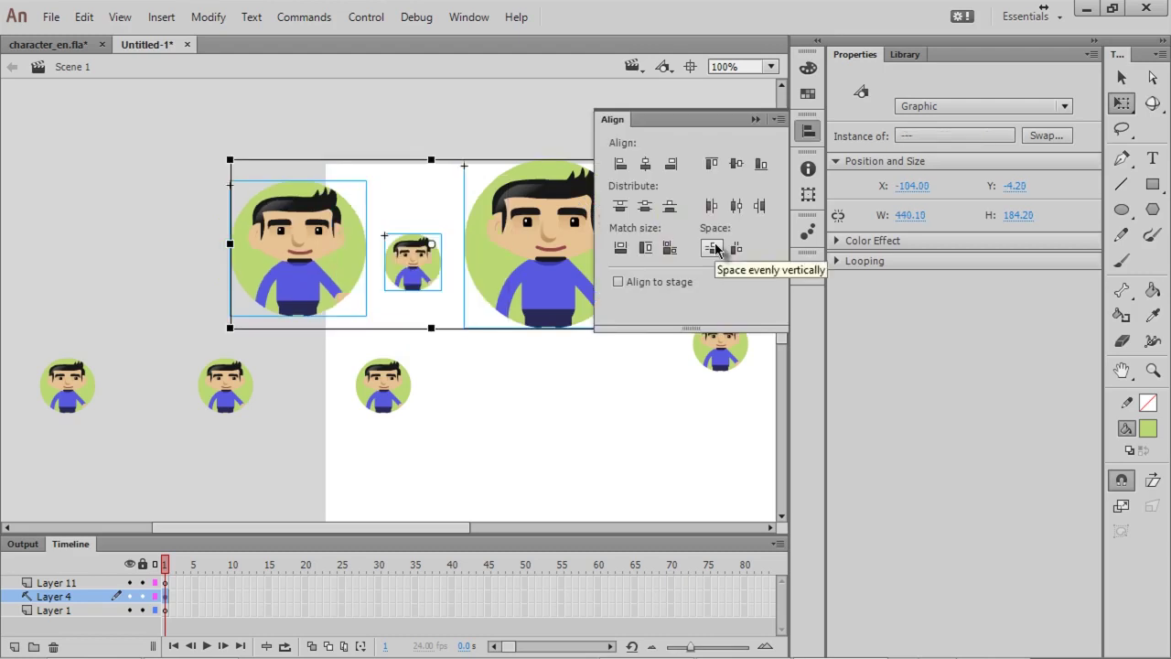
{"action": "left_click", "coordinate": [712, 248]}
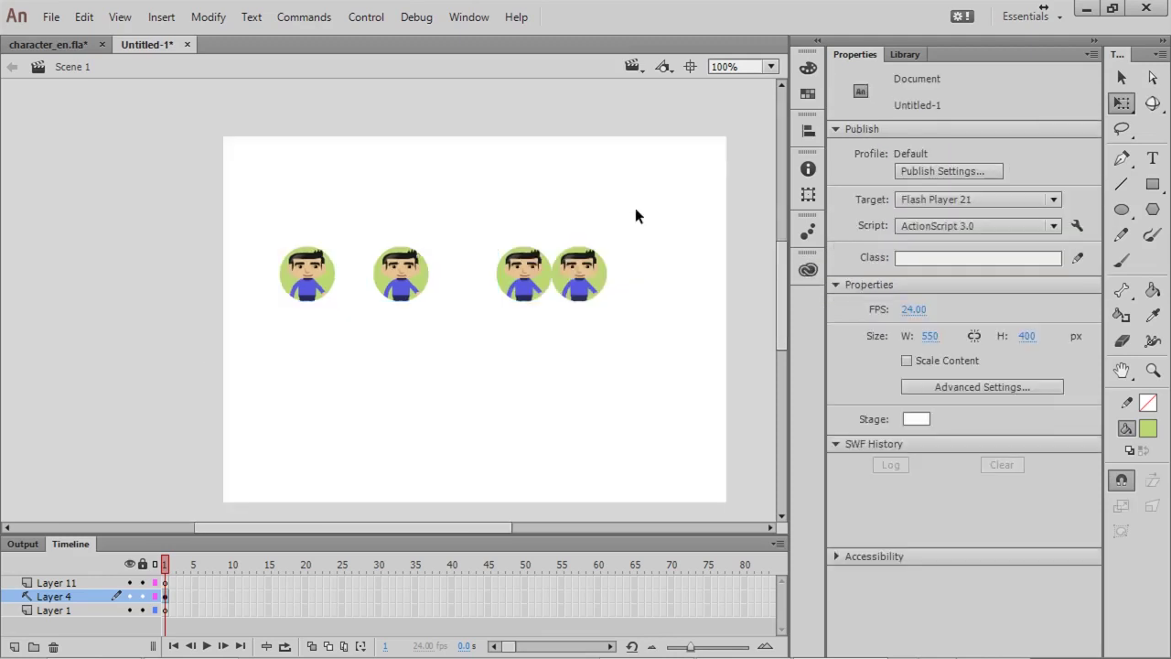
Select the row of four small badges, space them evenly horizontally, and clear the selection
{"action": "left_click_drag", "start_coordinate": [671, 179], "coordinate": [179, 372]}
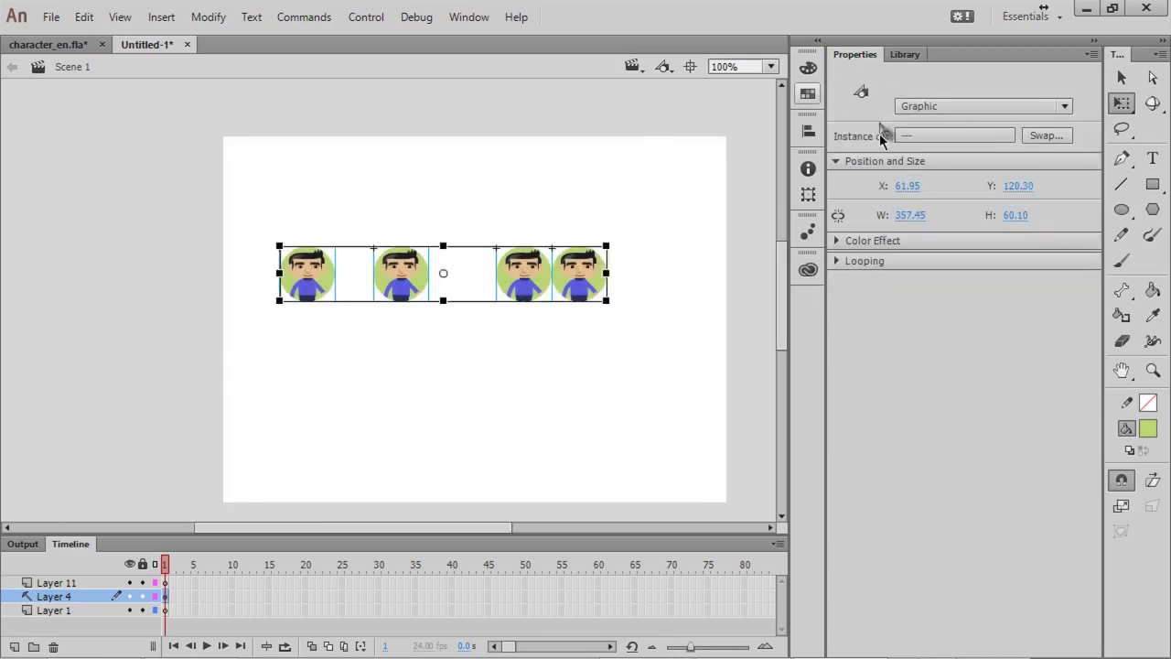
{"action": "left_click", "coordinate": [808, 130]}
{"action": "left_click", "coordinate": [737, 247]}
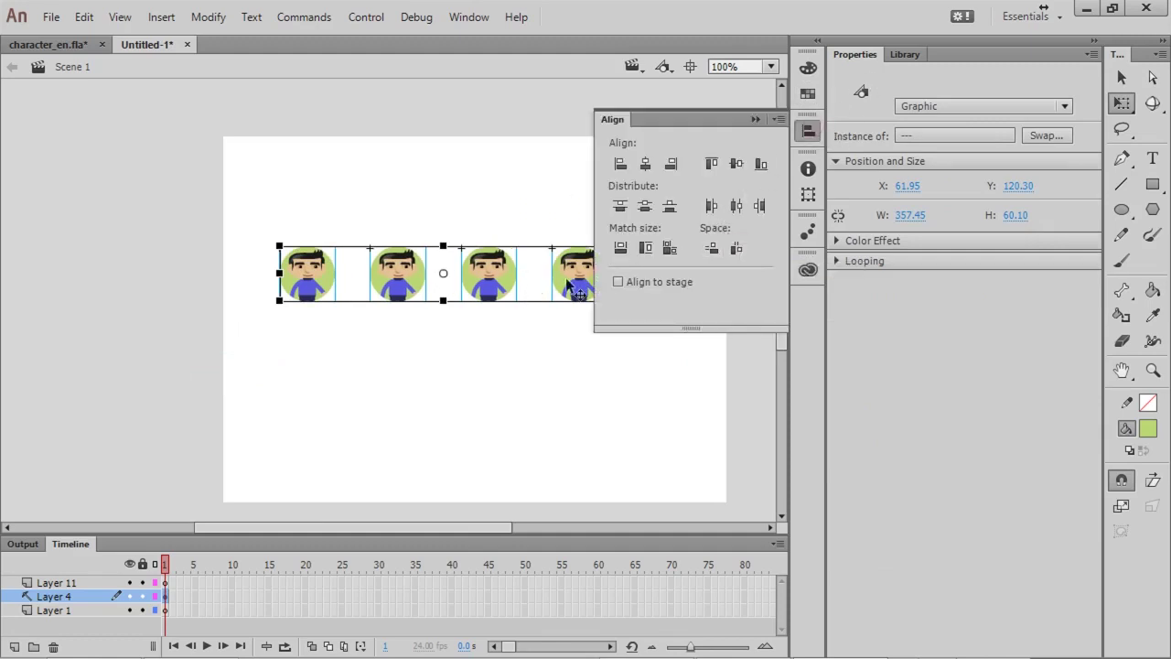
{"action": "left_click", "coordinate": [522, 294]}
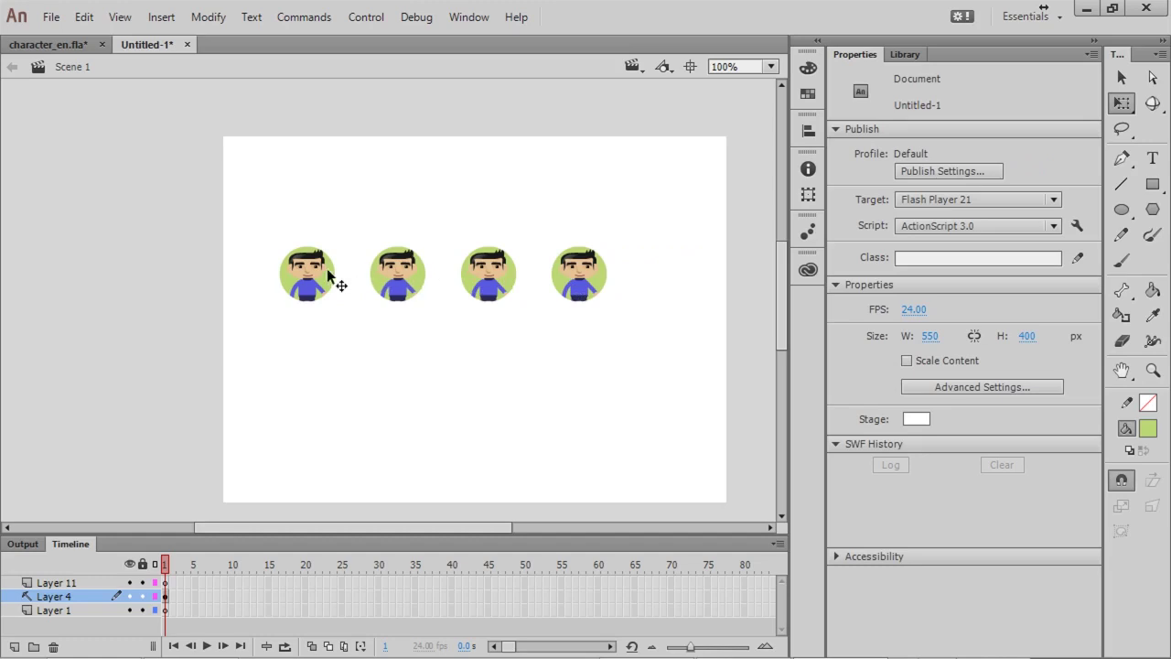
Rearrange the four badges into an unevenly spaced column, space them evenly vertically, and clear the selection
{"action": "left_click_drag", "start_coordinate": [494, 275], "coordinate": [585, 368]}
{"action": "left_click_drag", "start_coordinate": [430, 275], "coordinate": [603, 228]}
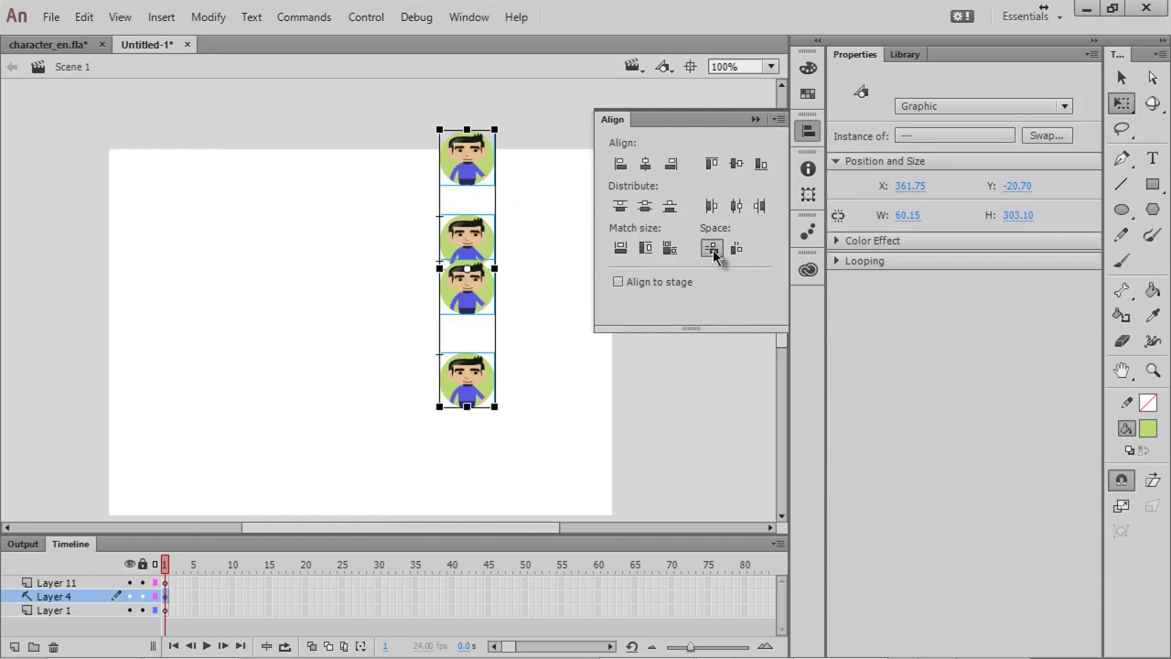
{"action": "left_click", "coordinate": [715, 249]}
{"action": "left_click", "coordinate": [473, 266]}
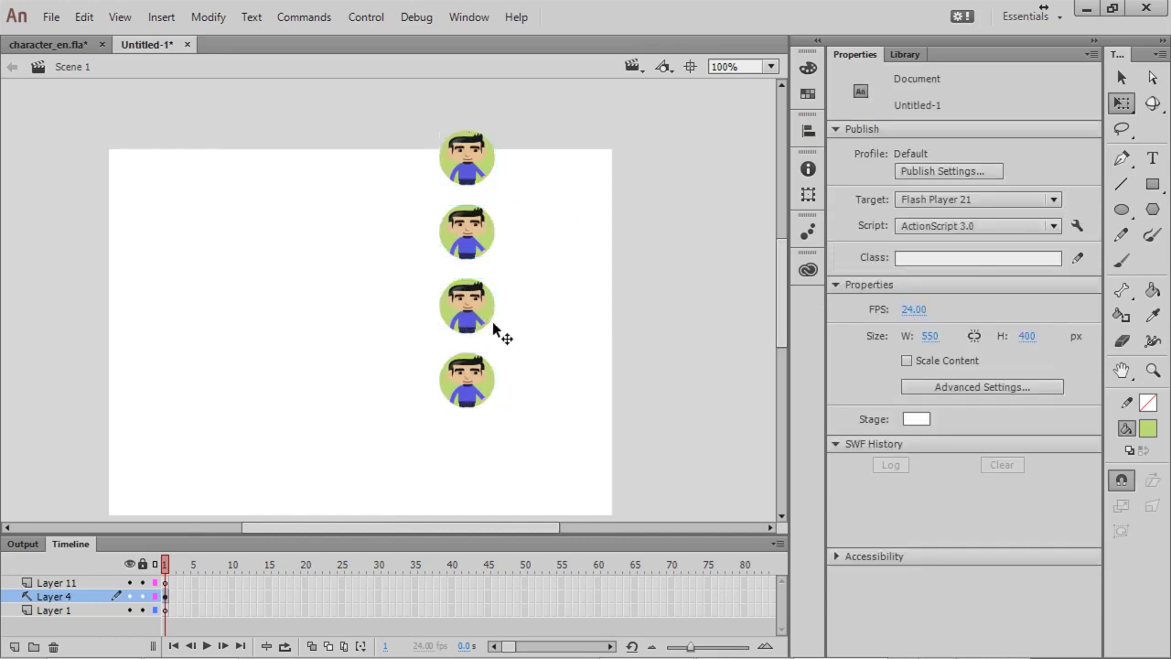
Scatter the four column badges across the stage, spreading them between its upper-right area and lower-left corner
{"action": "key", "text": "ctrl+k"}
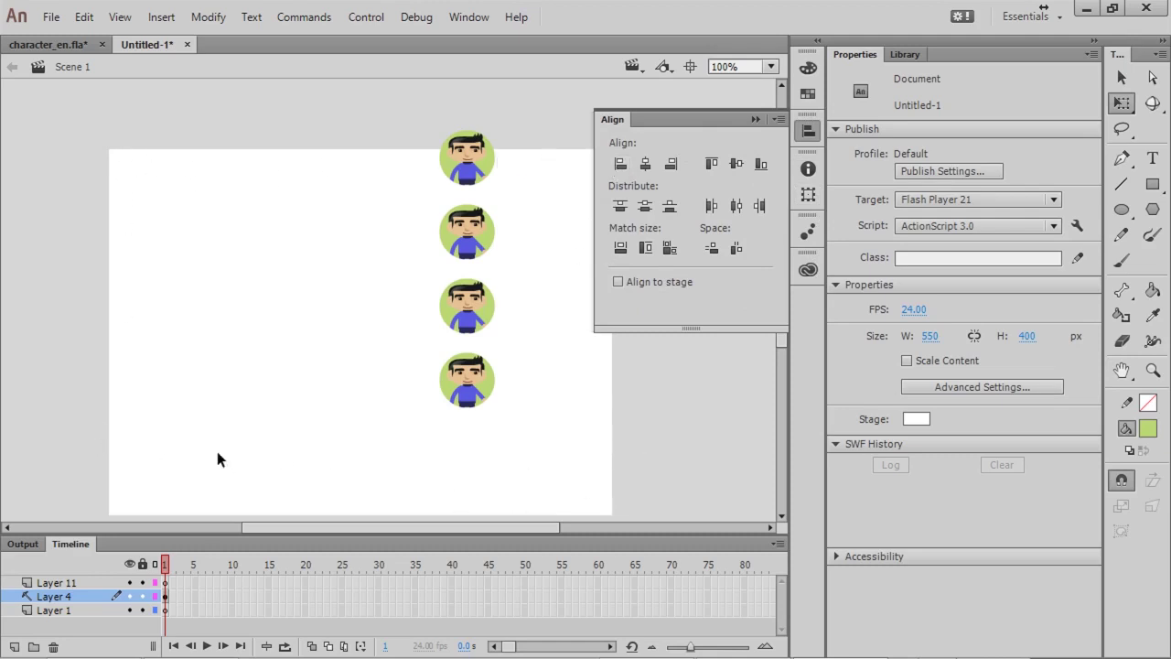
{"action": "left_click", "coordinate": [355, 248]}
{"action": "left_click_drag", "start_coordinate": [552, 114], "coordinate": [428, 430]}
{"action": "left_click_drag", "start_coordinate": [473, 312], "coordinate": [319, 366]}
{"action": "left_click_drag", "start_coordinate": [265, 319], "coordinate": [522, 230]}
{"action": "left_click_drag", "start_coordinate": [283, 473], "coordinate": [179, 492]}
Select the four scattered badges and enable Align to stage
{"action": "left_click_drag", "start_coordinate": [637, 123], "coordinate": [91, 520]}
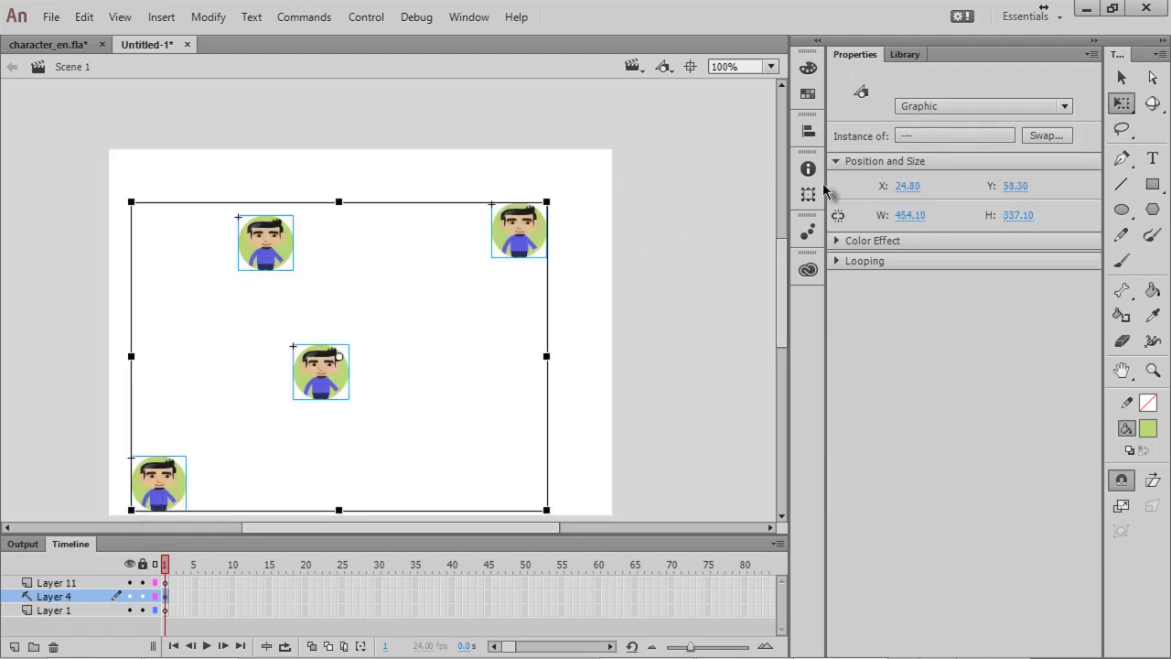
{"action": "left_click", "coordinate": [808, 131]}
{"action": "left_click", "coordinate": [617, 282]}
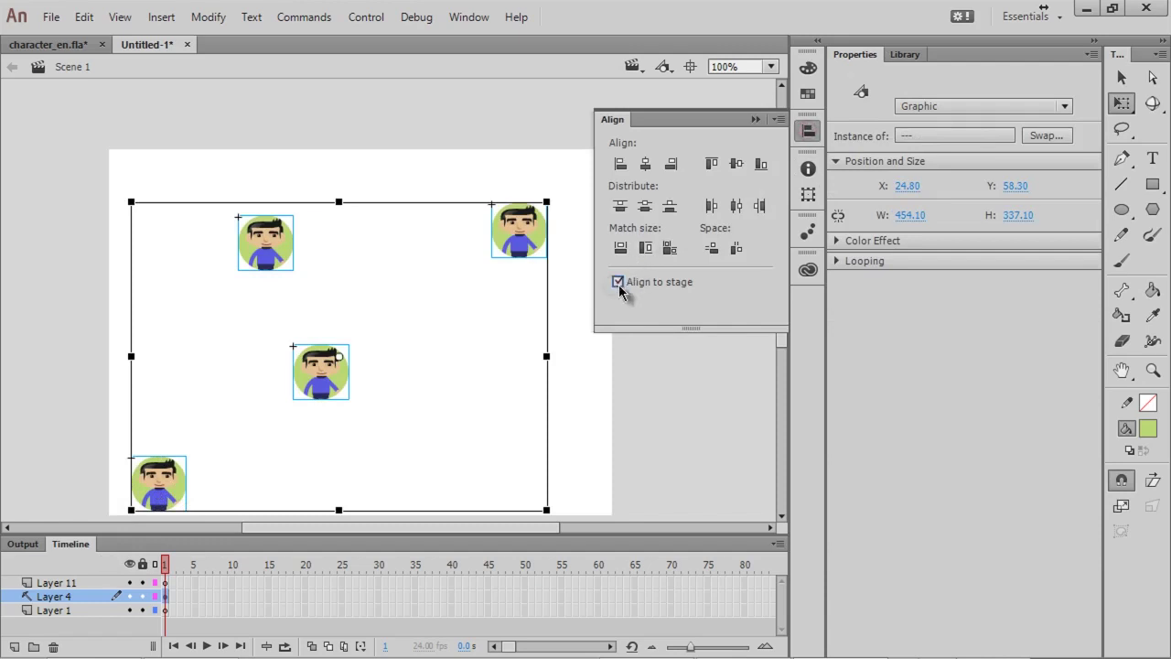
Center the four badges horizontally and vertically on the stage, and undo both alignments
{"action": "left_click", "coordinate": [647, 164]}
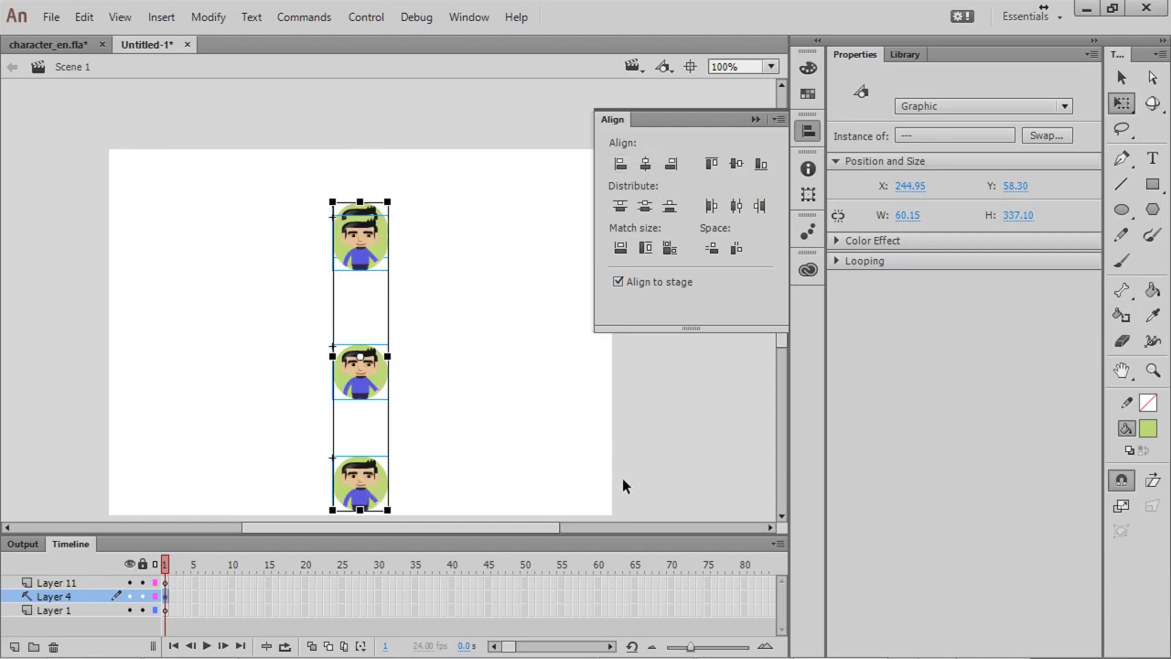
{"action": "left_click", "coordinate": [737, 163]}
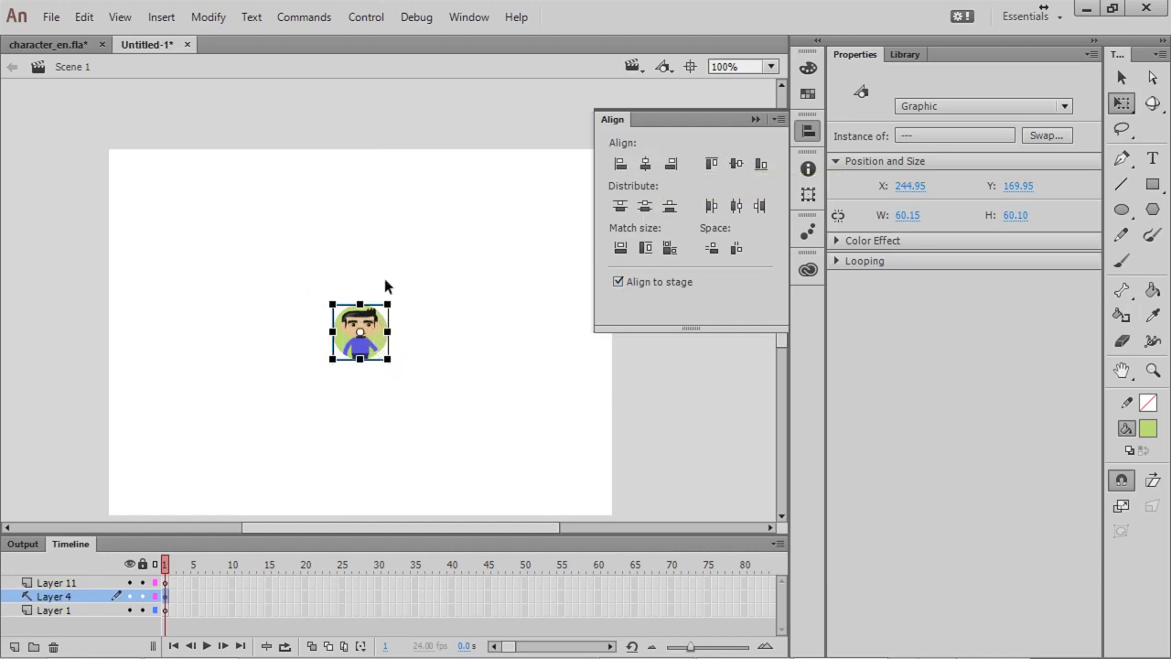
{"action": "left_click", "coordinate": [450, 265]}
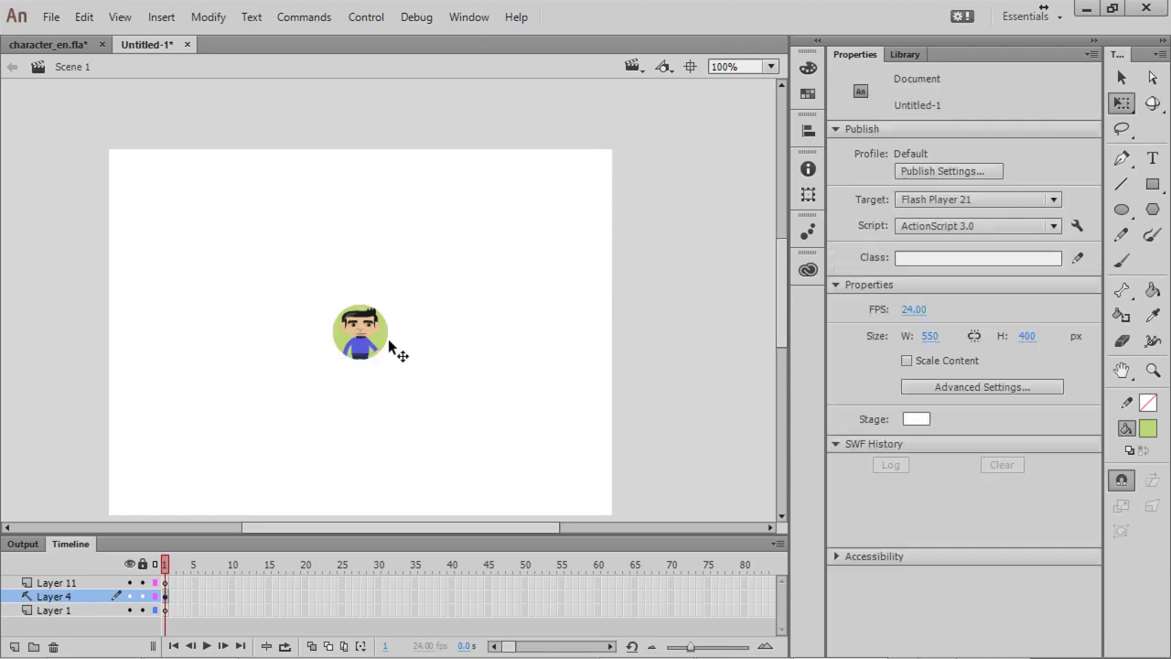
{"action": "key", "text": "ctrl+z"}
{"action": "key", "text": "ctrl+z"}
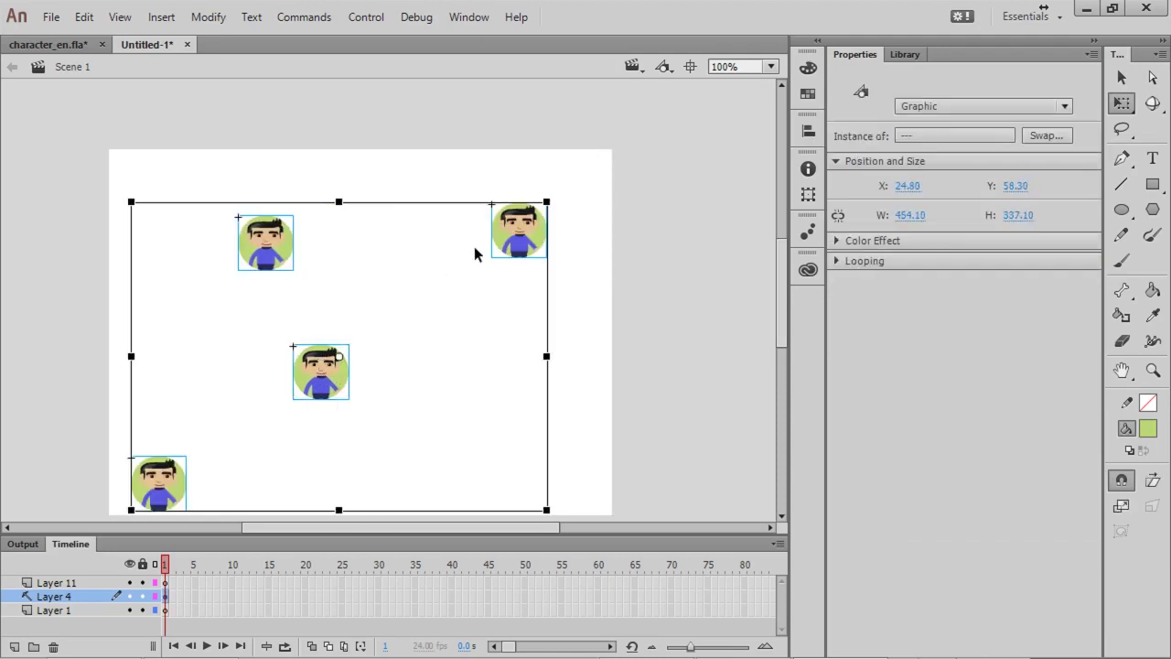
Reselect the four scattered badges, space them evenly vertically over the stage, and align their vertical centers to the stage
{"action": "left_click", "coordinate": [349, 340]}
{"action": "left_click_drag", "start_coordinate": [558, 153], "coordinate": [112, 617]}
{"action": "left_click", "coordinate": [806, 128]}
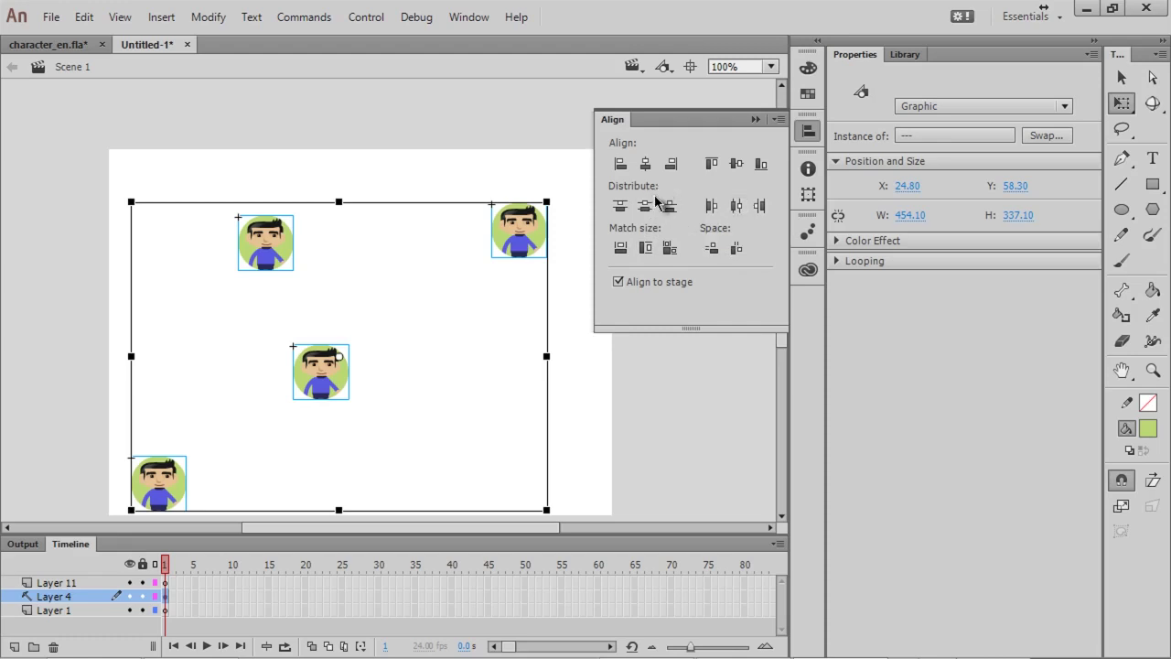
{"action": "left_click", "coordinate": [712, 245]}
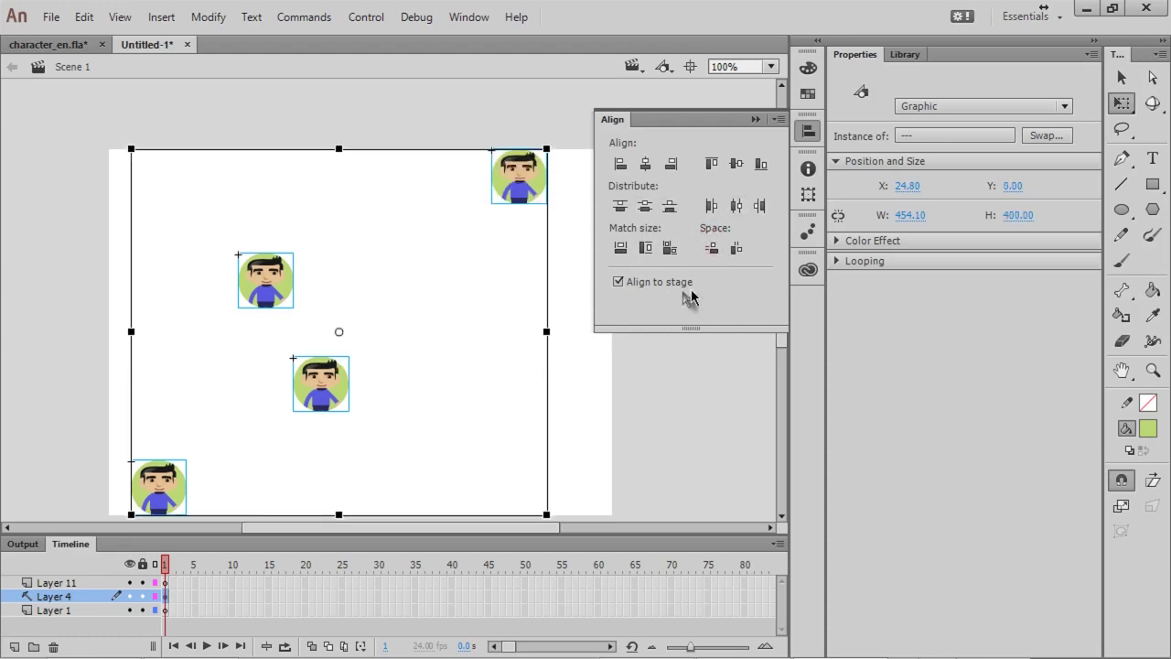
{"action": "left_click", "coordinate": [737, 164]}
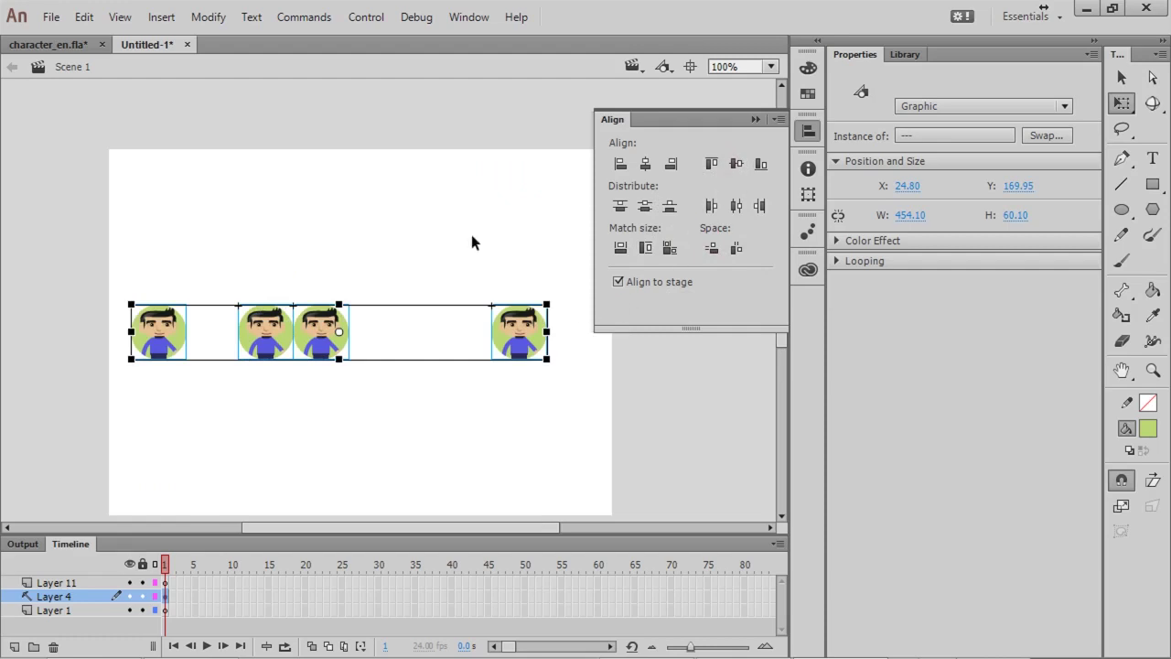
Distribute the four badges by horizontal center across the full stage width, and clear the selection
{"action": "left_click", "coordinate": [646, 252]}
{"action": "left_click_drag", "start_coordinate": [600, 214], "coordinate": [29, 435]}
{"action": "left_click", "coordinate": [808, 132]}
{"action": "left_click", "coordinate": [732, 206]}
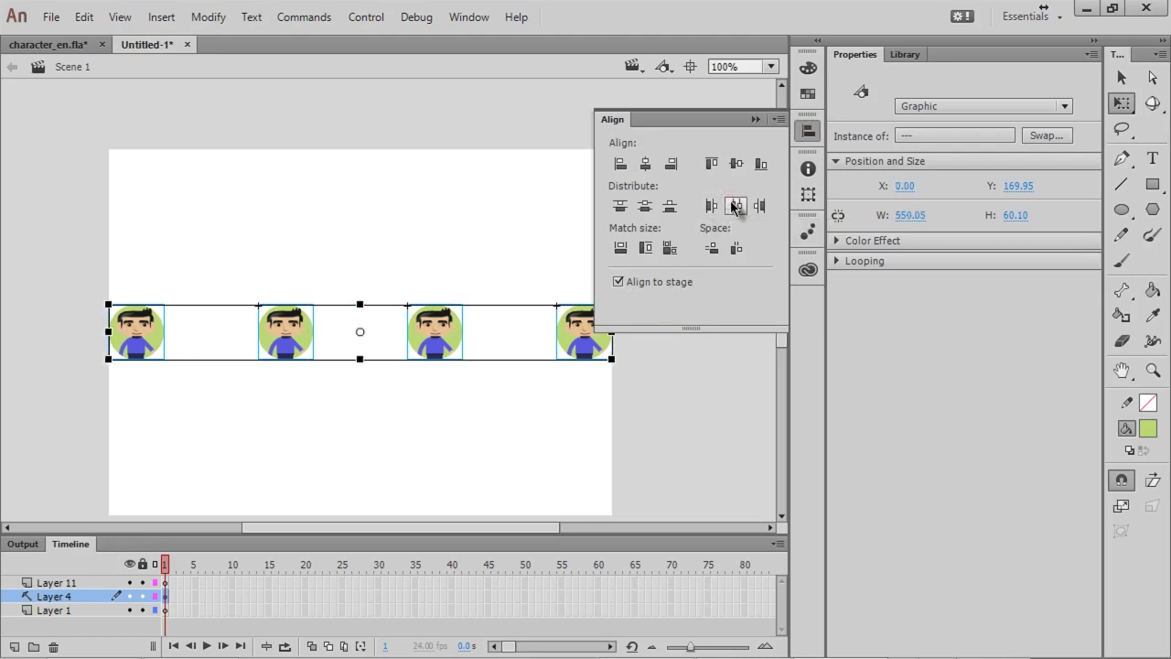
{"action": "left_click", "coordinate": [463, 439]}
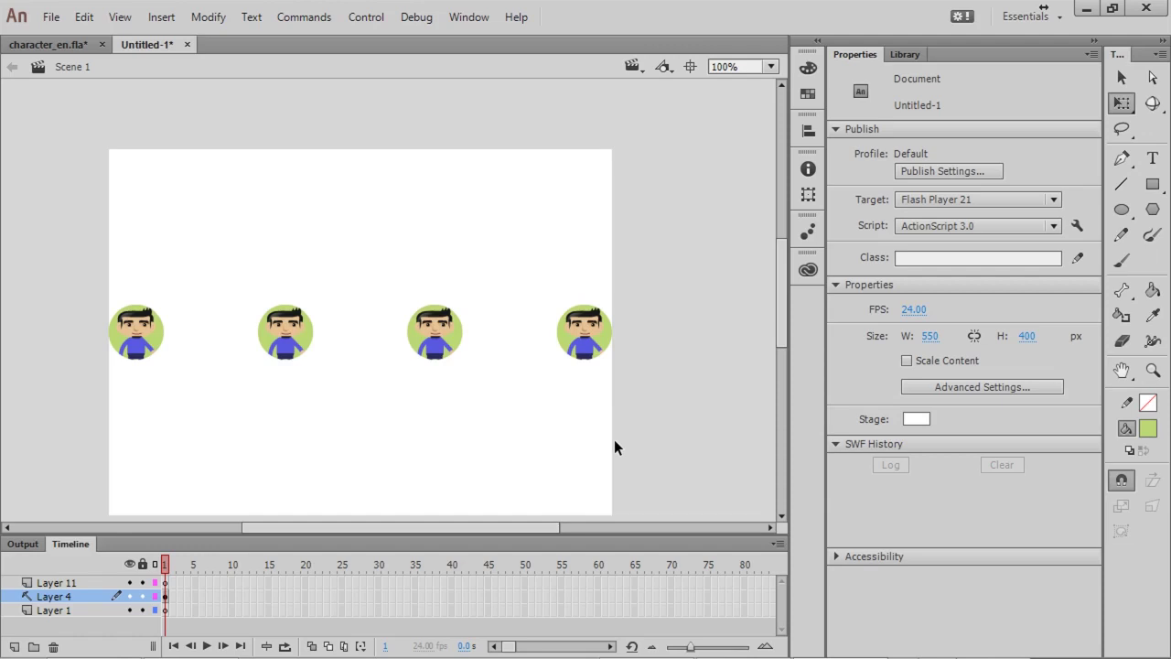
Place the four colored badges as a group at about X 72.75, Y 107.65, and move the orange badge to about X 342.80, Y 128.90
{"action": "key", "text": "ctrl+z"}
{"action": "left_click_drag", "start_coordinate": [593, 309], "coordinate": [546, 318]}
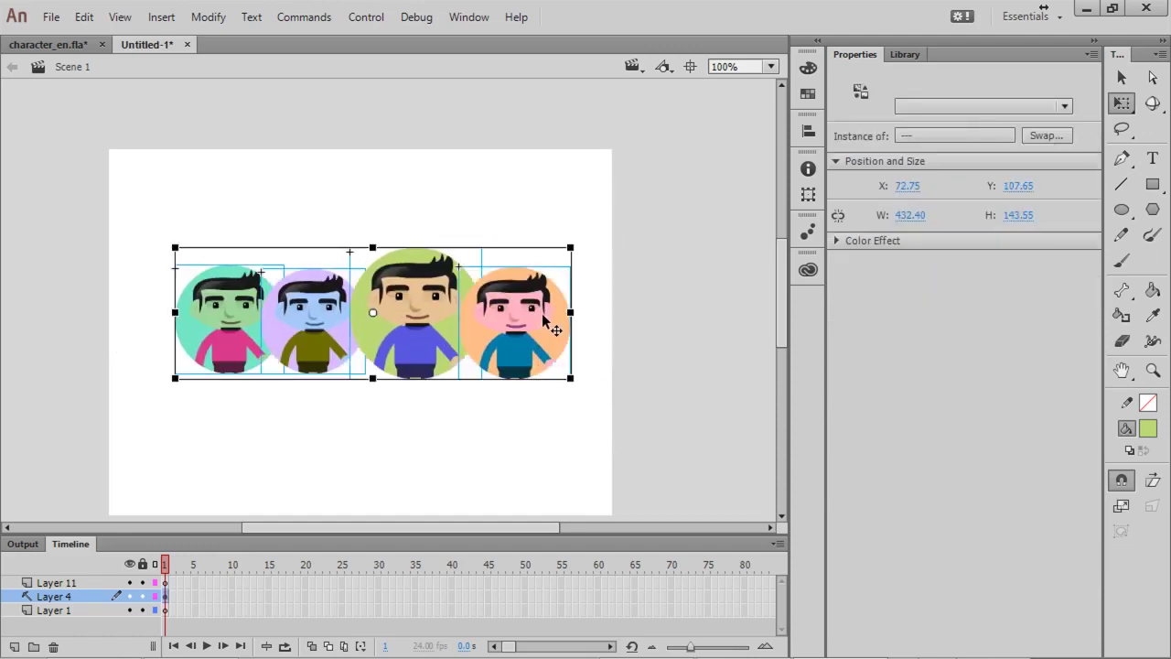
{"action": "left_click", "coordinate": [589, 194]}
{"action": "left_click_drag", "start_coordinate": [619, 170], "coordinate": [90, 436]}
{"action": "left_click", "coordinate": [602, 207]}
{"action": "left_click_drag", "start_coordinate": [538, 309], "coordinate": [499, 311]}
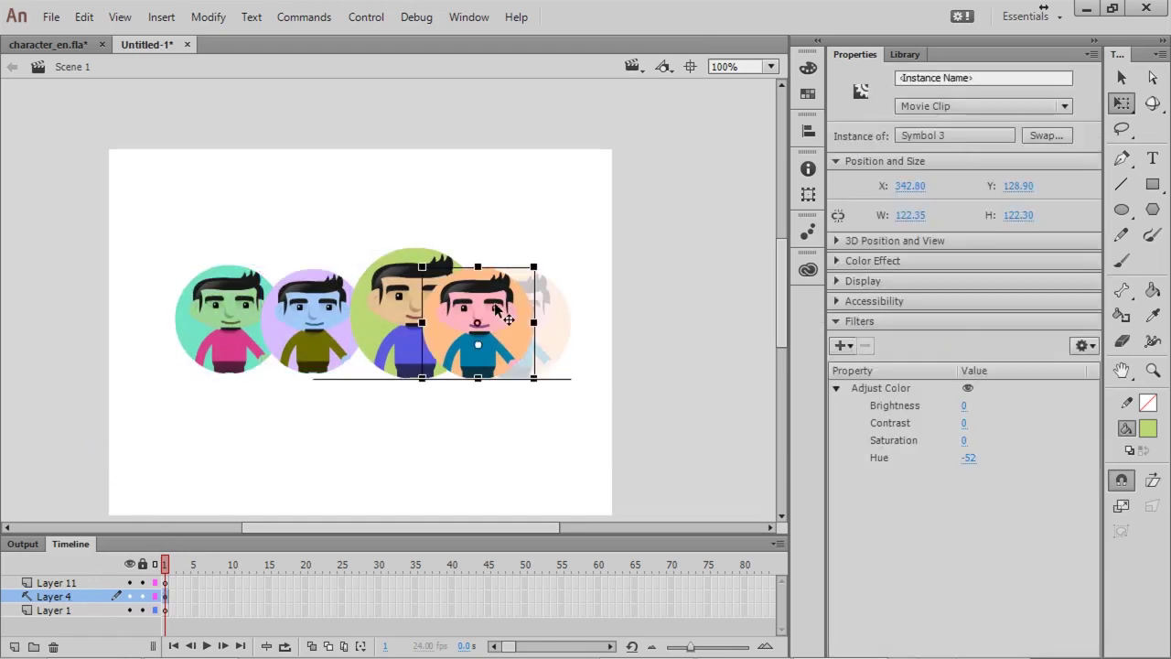
Move the badges closer together so they overlap, and place the orange badge at about X 286.30, Y 120.90
{"action": "left_click_drag", "start_coordinate": [393, 311], "coordinate": [356, 311]}
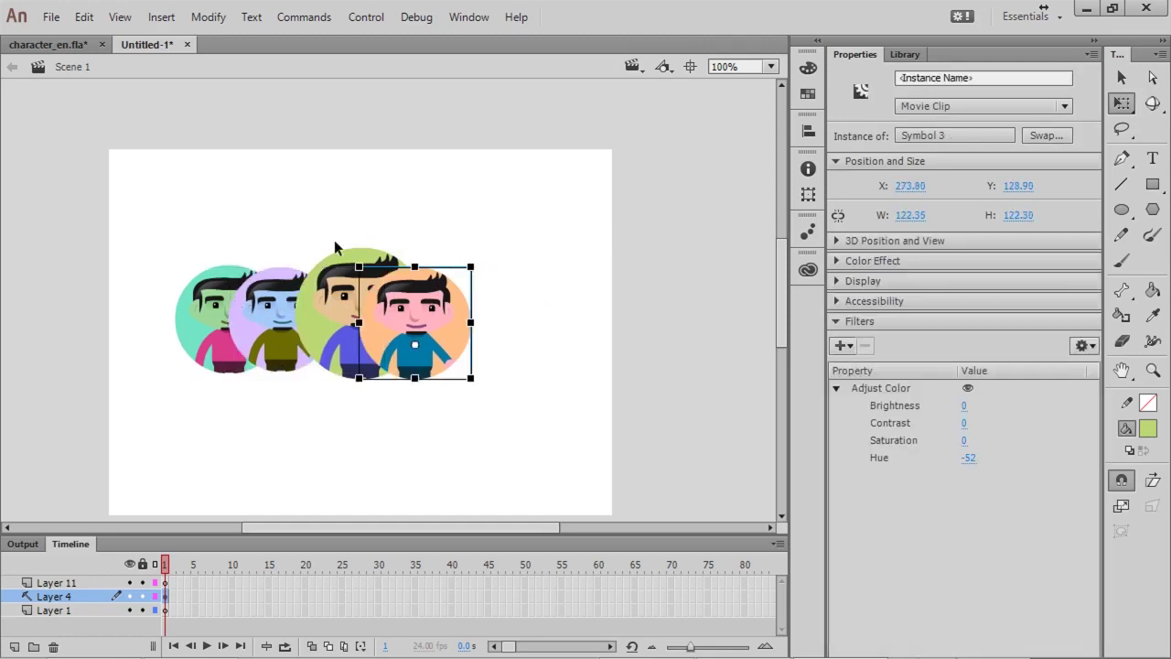
{"action": "left_click", "coordinate": [227, 291]}
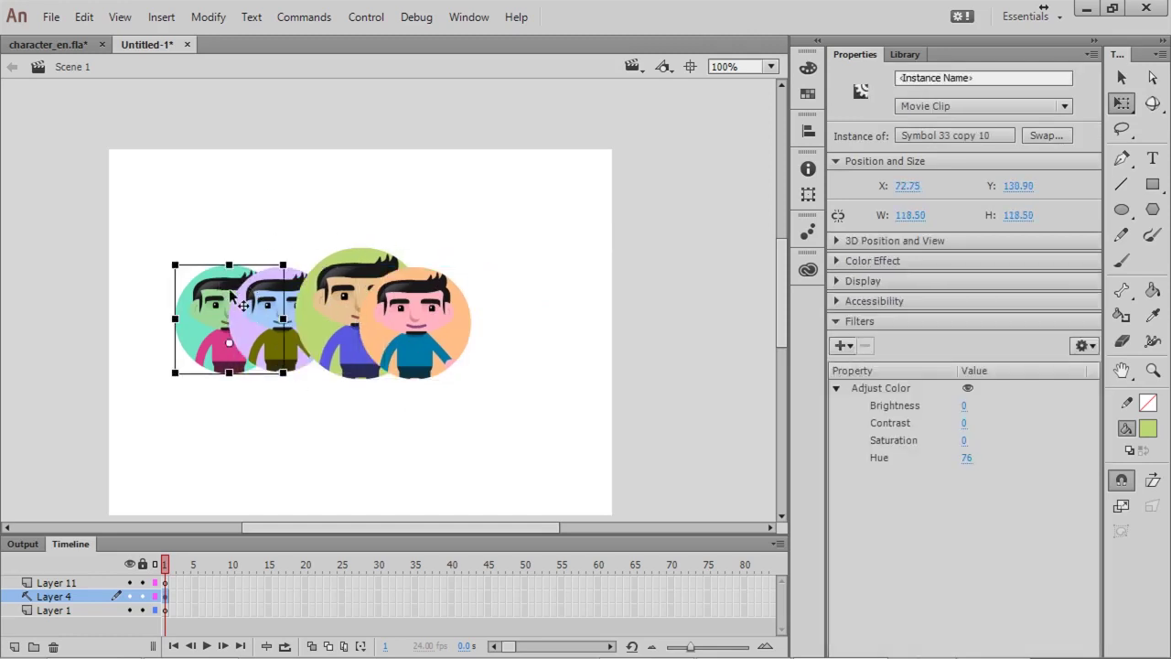
{"action": "left_click", "coordinate": [419, 327]}
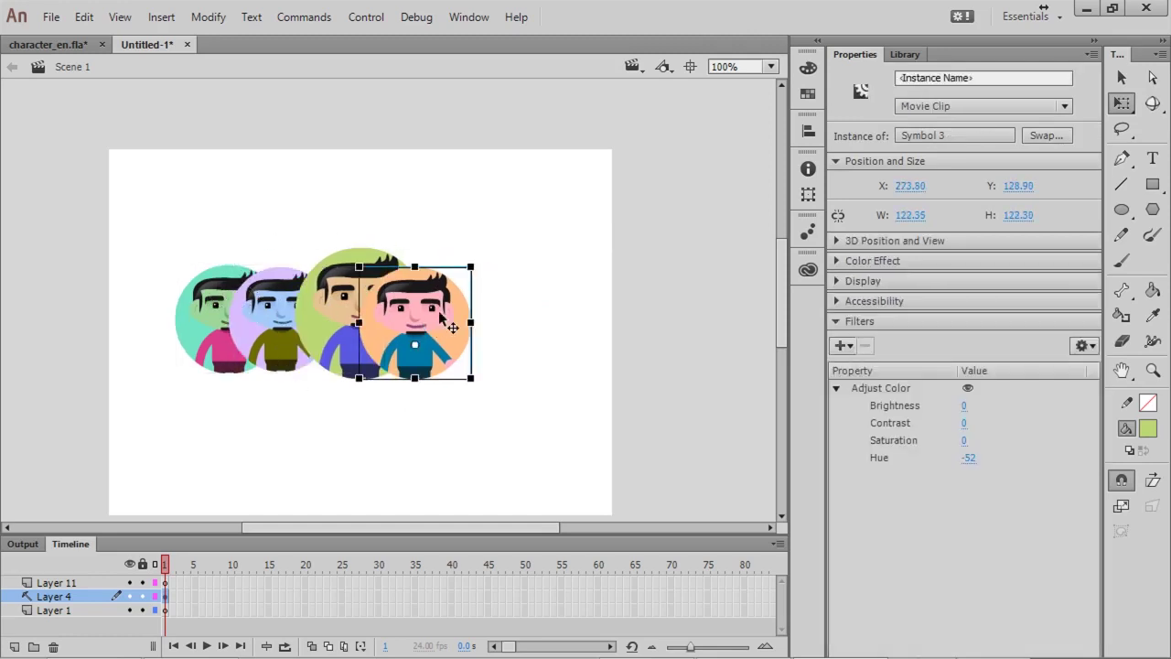
{"action": "left_click_drag", "start_coordinate": [440, 313], "coordinate": [447, 301]}
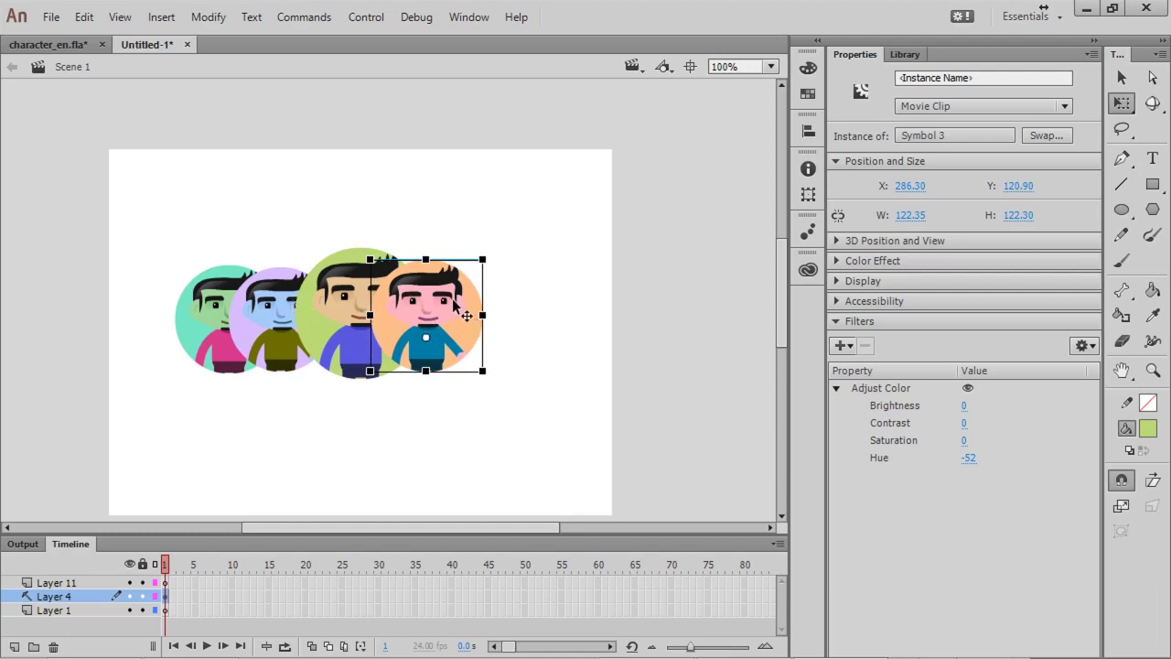
Send the orange badge backward one level in the stacking order
{"action": "right_click", "coordinate": [445, 300]}
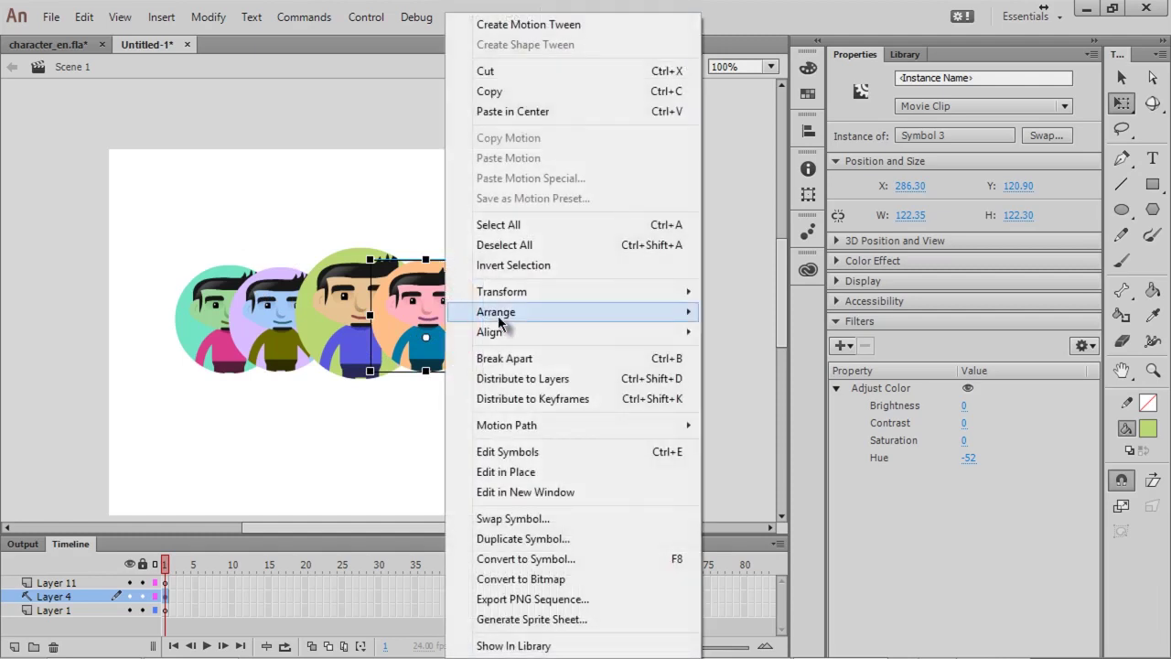
{"action": "mouse_move", "coordinate": [494, 312]}
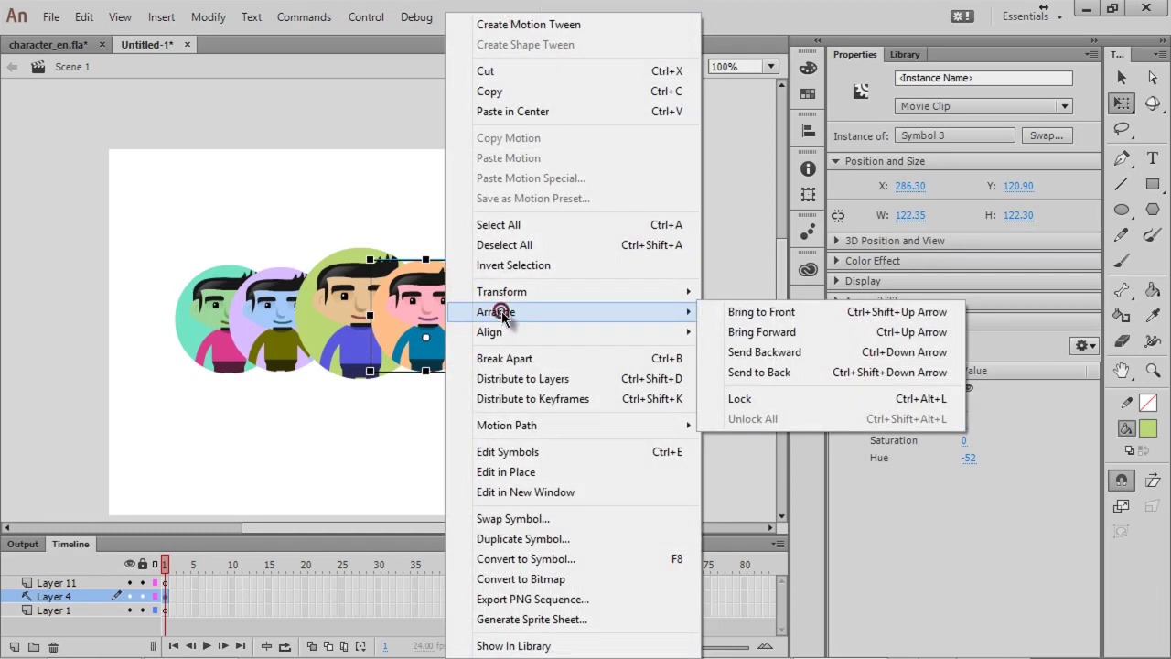
{"action": "left_click", "coordinate": [791, 359]}
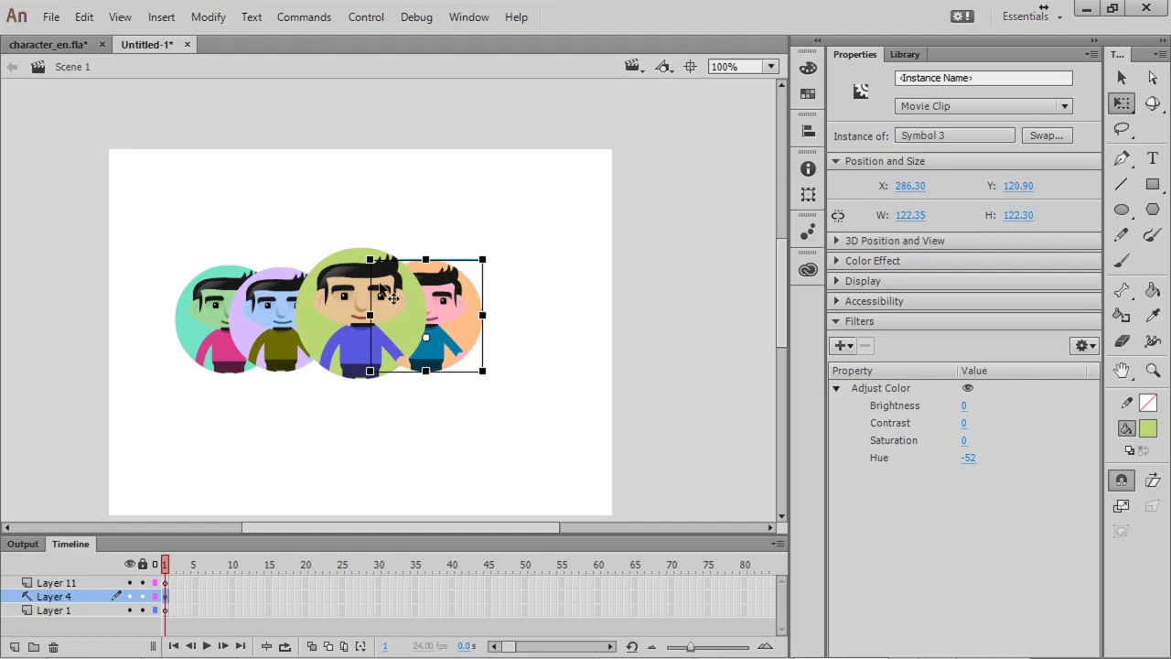
Send the orange badge to the back and move it to about X 105.35, Y 120.90, behind the teal and purple badges
{"action": "right_click", "coordinate": [444, 285]}
{"action": "mouse_move", "coordinate": [577, 314]}
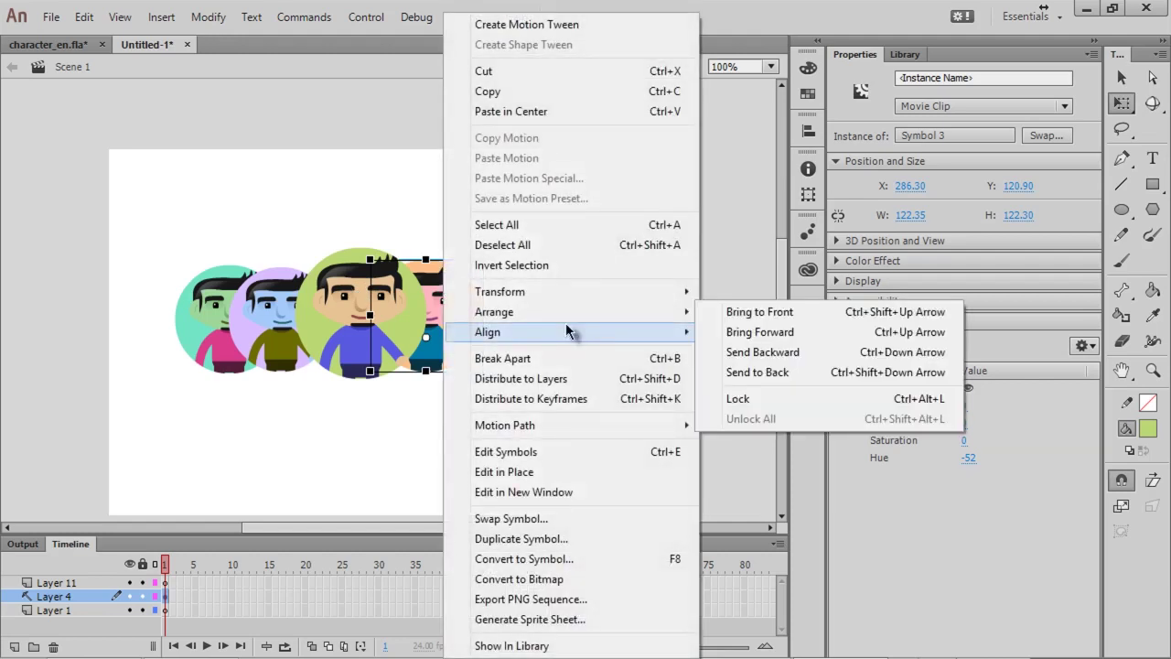
{"action": "left_click", "coordinate": [793, 374]}
{"action": "left_click_drag", "start_coordinate": [446, 285], "coordinate": [215, 325]}
{"action": "left_click", "coordinate": [348, 228]}
{"action": "left_click", "coordinate": [256, 246]}
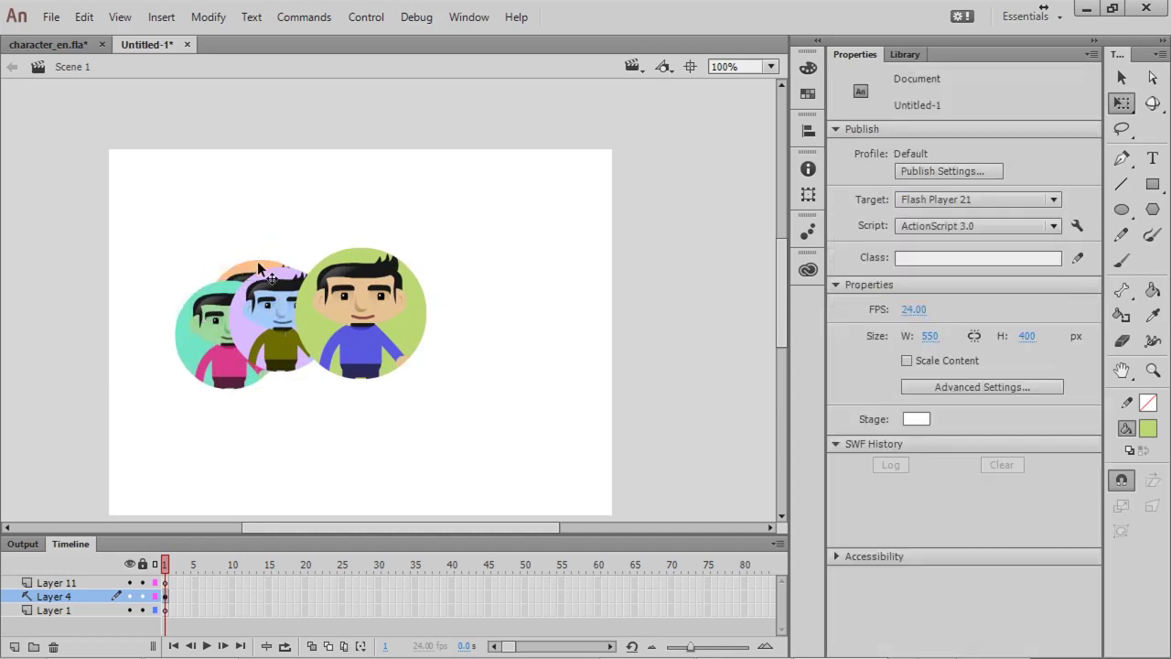
Bring the orange badge to the front and move it to about X 158.35, Y 128.90
{"action": "left_click", "coordinate": [257, 261]}
{"action": "right_click", "coordinate": [257, 260]}
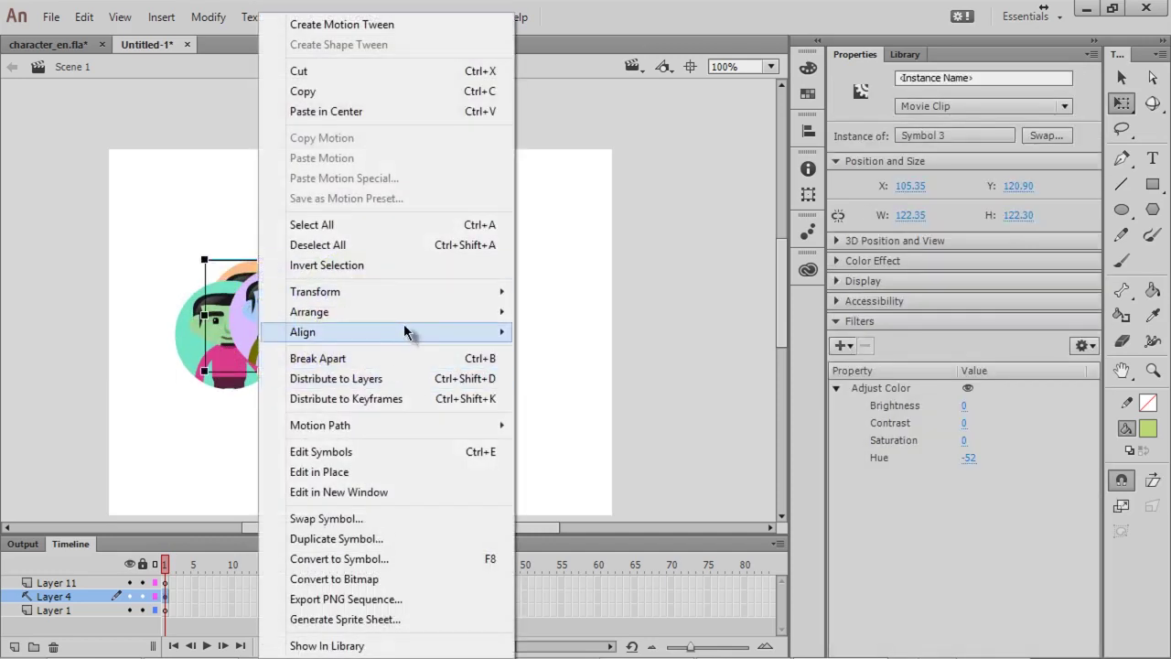
{"action": "mouse_move", "coordinate": [412, 313]}
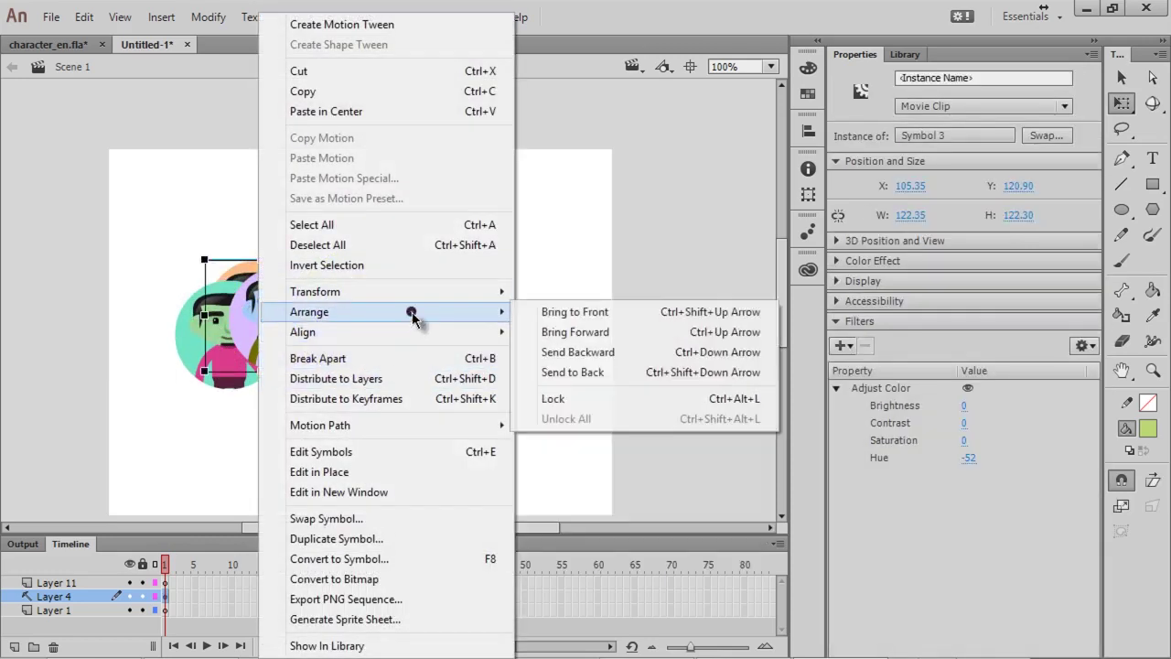
{"action": "left_click", "coordinate": [600, 316]}
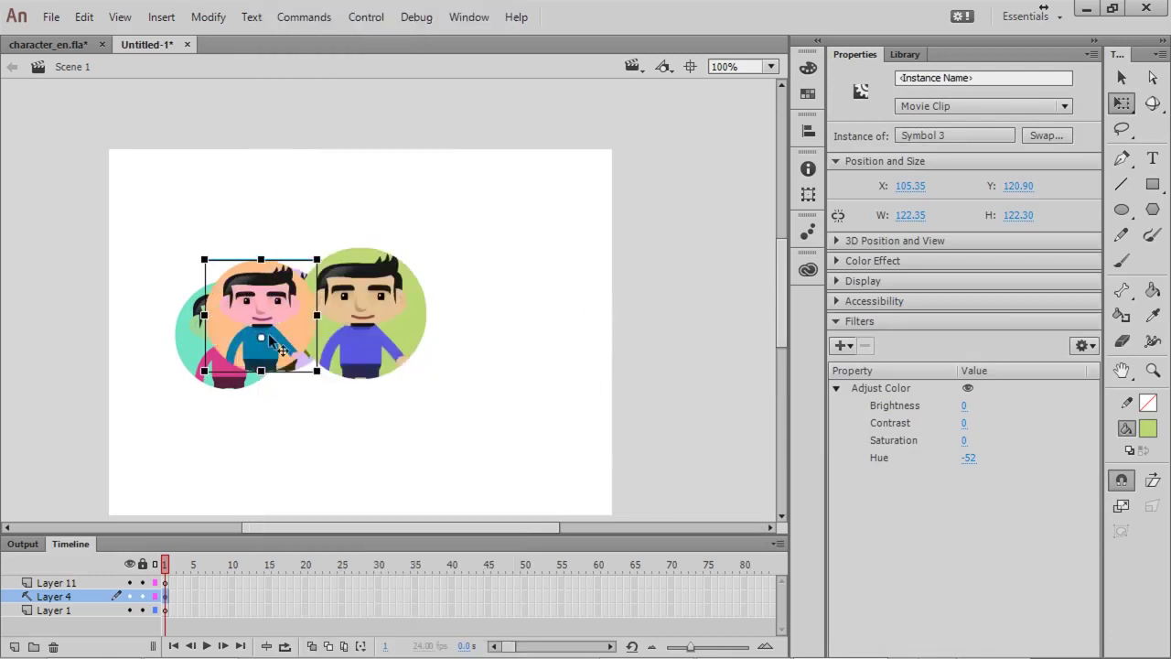
{"action": "left_click_drag", "start_coordinate": [271, 338], "coordinate": [327, 309]}
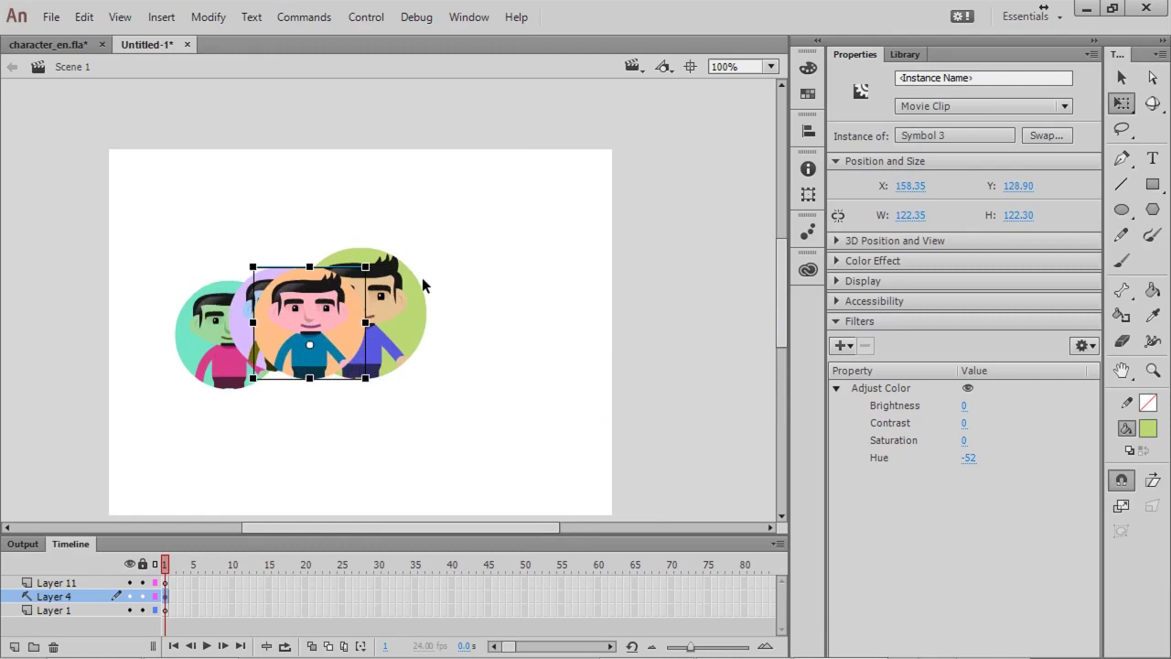
Send the orange badge backward two levels and bring it forward two levels again
{"action": "key", "text": "ctrl+Down"}
{"action": "key", "text": "ctrl+Down"}
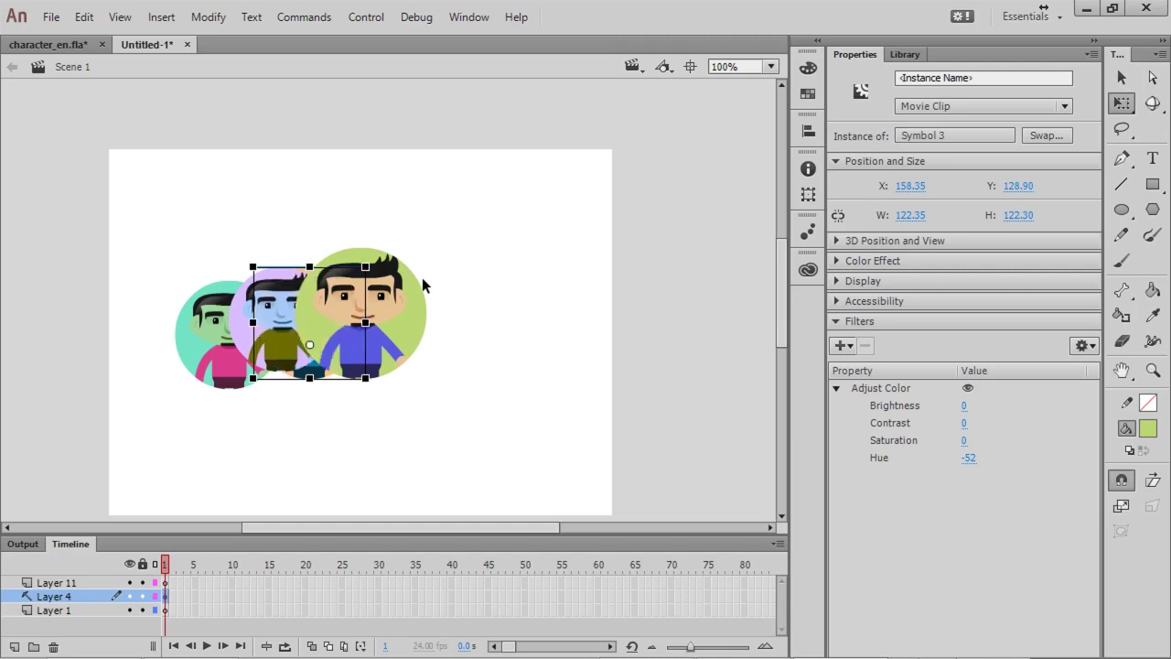
{"action": "key", "text": "ctrl+Up"}
{"action": "key", "text": "ctrl+Up"}
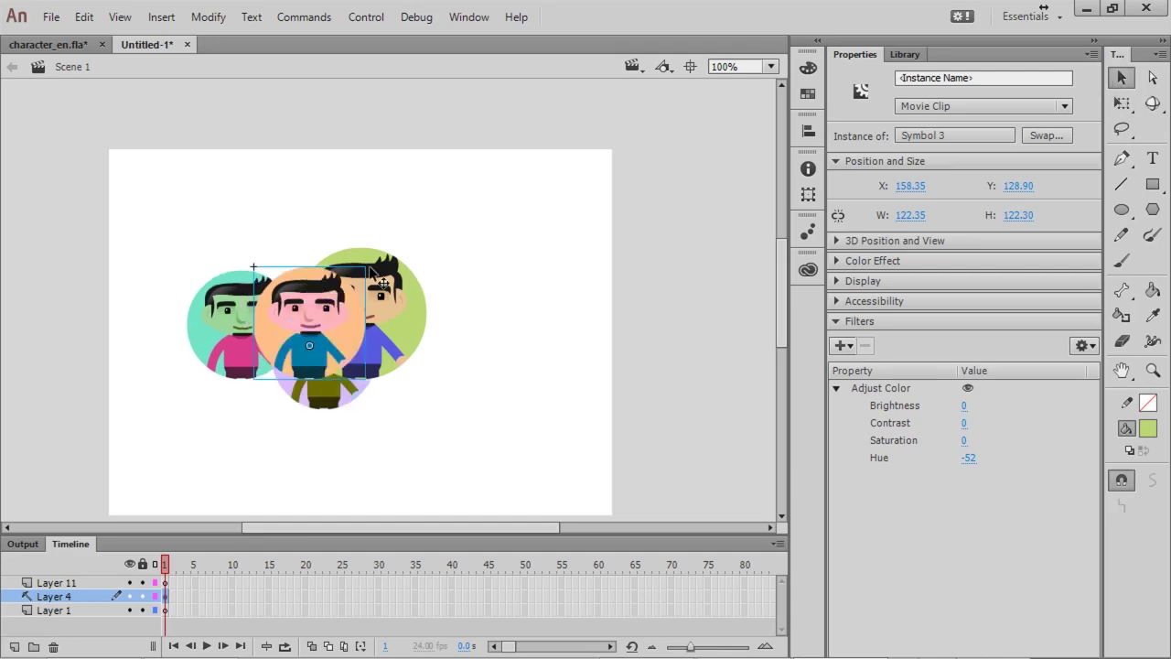
Send the orange badge backward three levels, bring it to the front, and send it to the back of the stack
{"action": "key", "text": "ctrl+Down"}
{"action": "key", "text": "ctrl+Down"}
{"action": "key", "text": "ctrl+Down"}
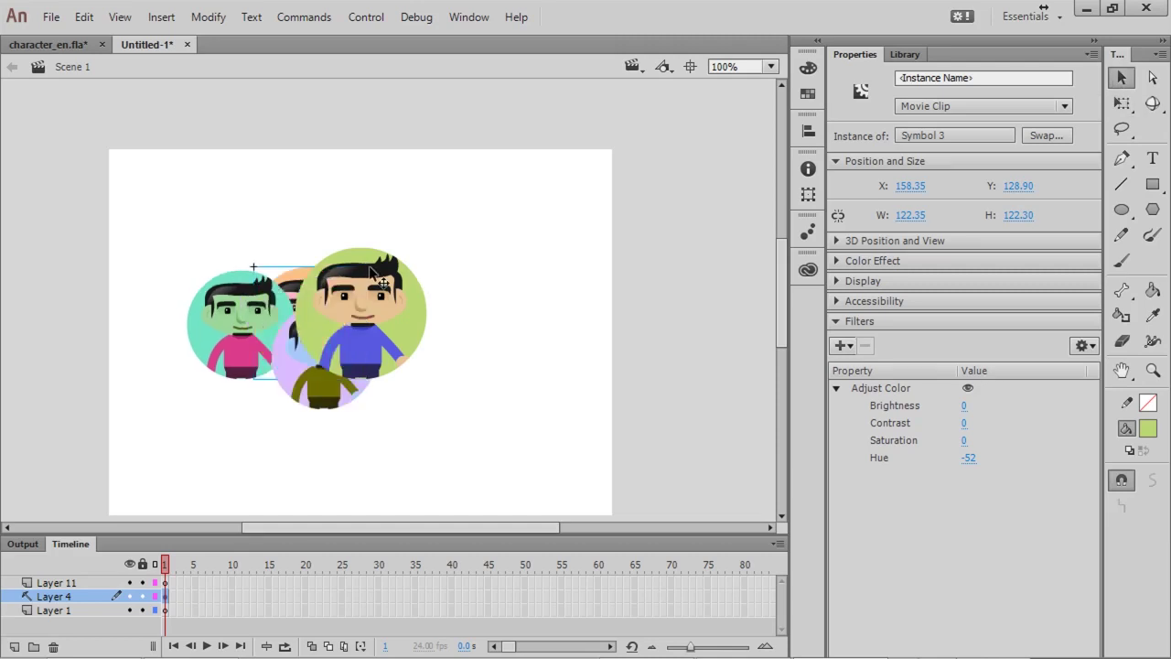
{"action": "key", "text": "ctrl+shift+Up"}
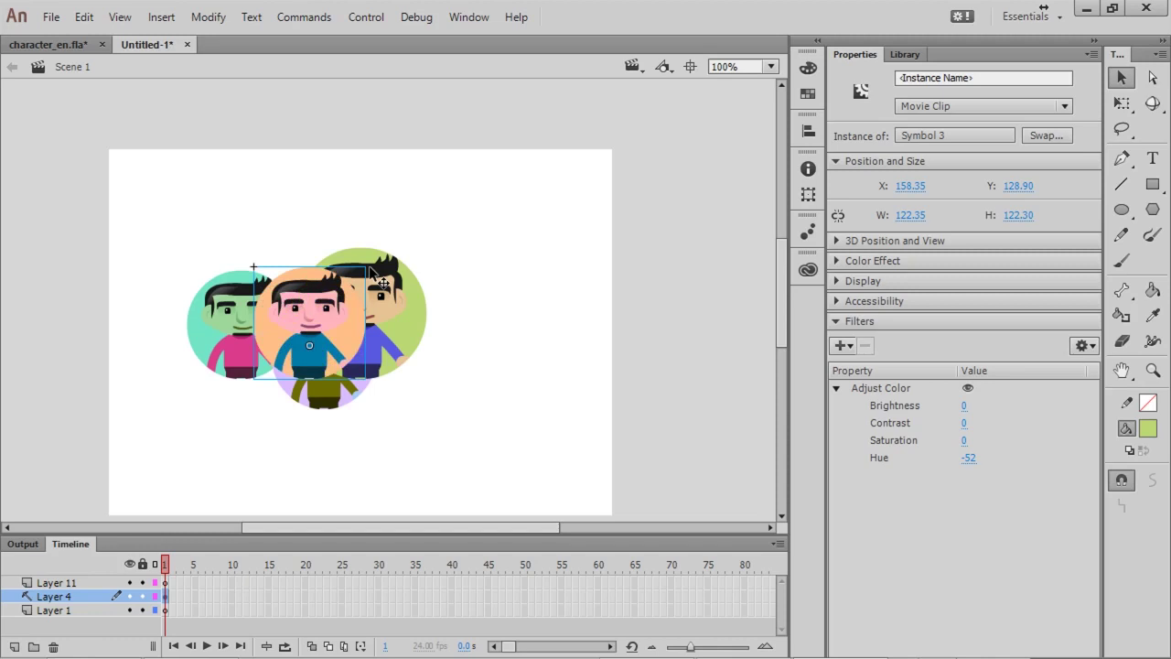
{"action": "key", "text": "ctrl+shift+Down"}
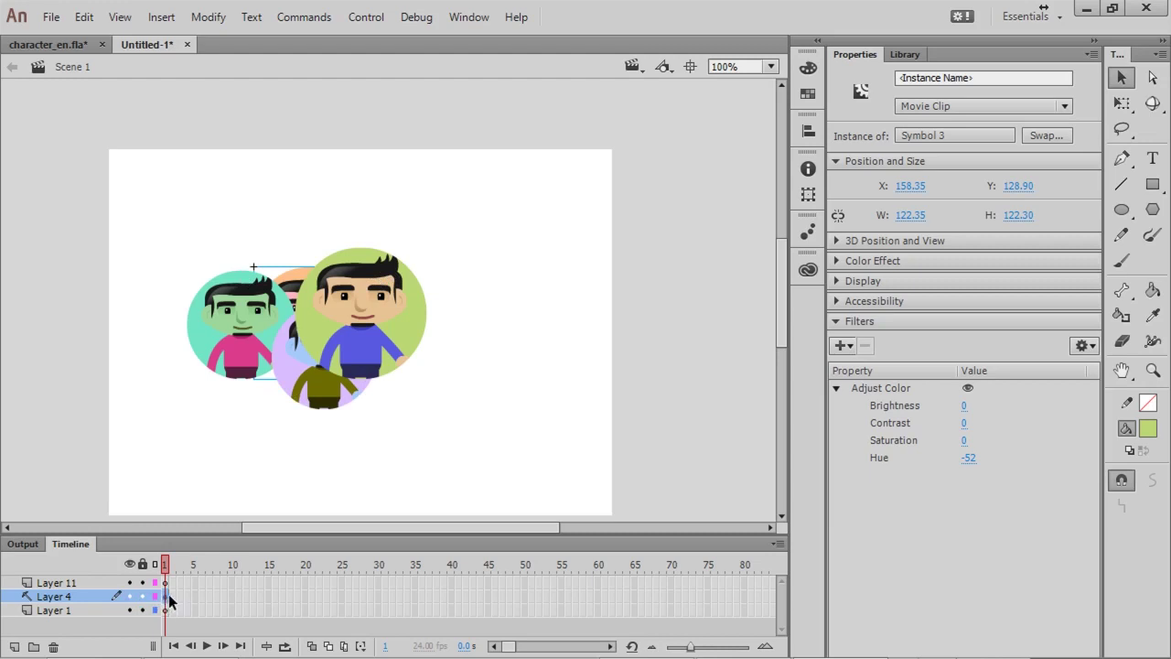
Move the teal badge to about X 119.65, Y 145.80, and clear the selection
{"action": "left_click_drag", "start_coordinate": [238, 332], "coordinate": [270, 341]}
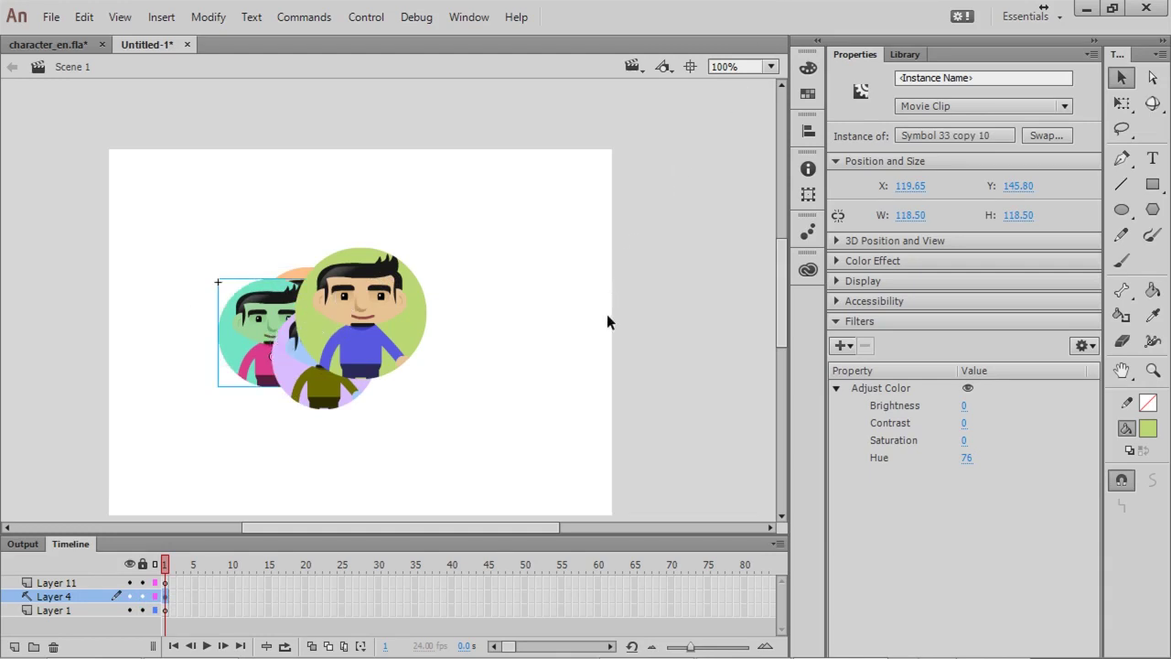
{"action": "left_click", "coordinate": [480, 437]}
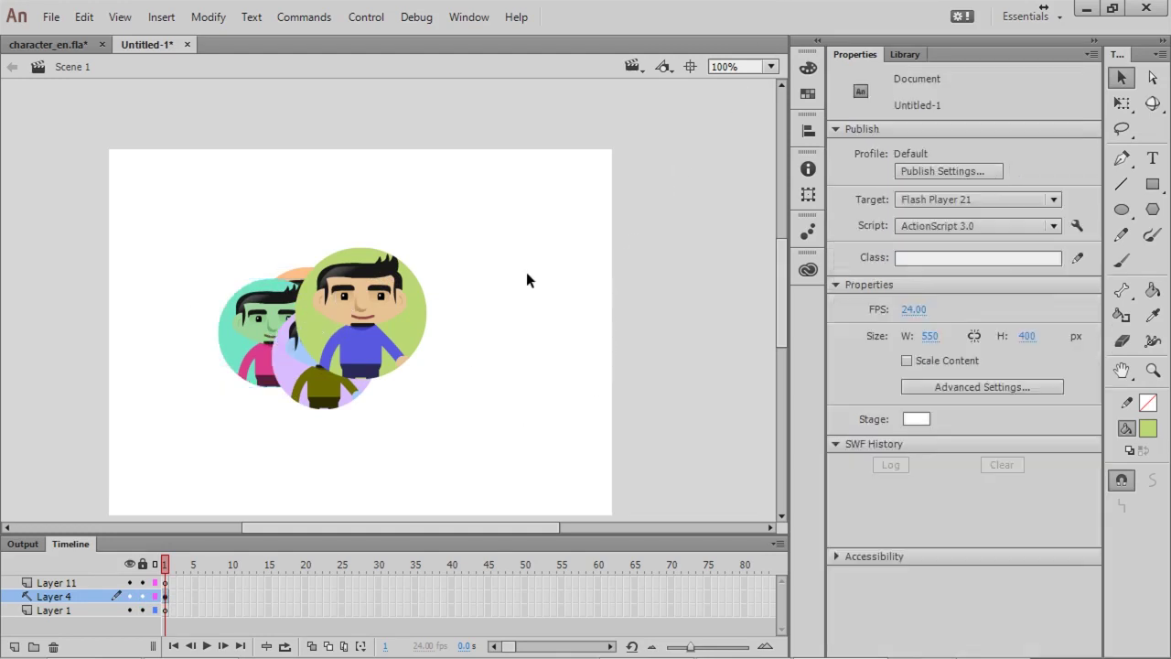
Review the align, distribute, match size and space options in the Align panel, and close the panel
{"action": "left_click", "coordinate": [808, 130]}
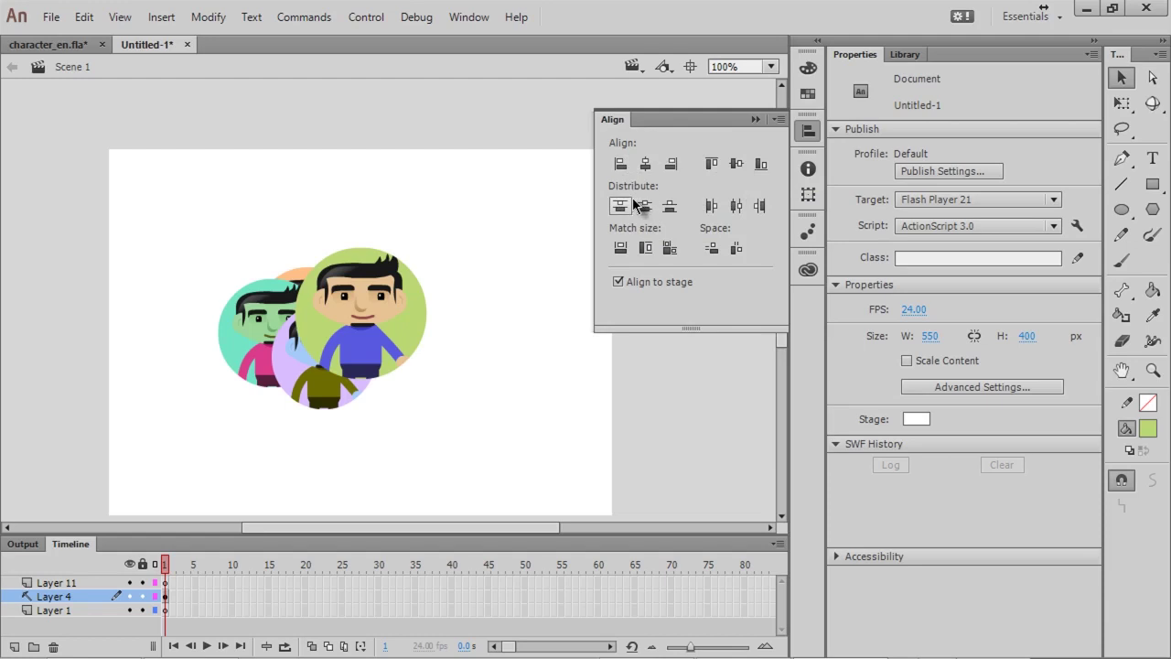
{"action": "left_click", "coordinate": [646, 248]}
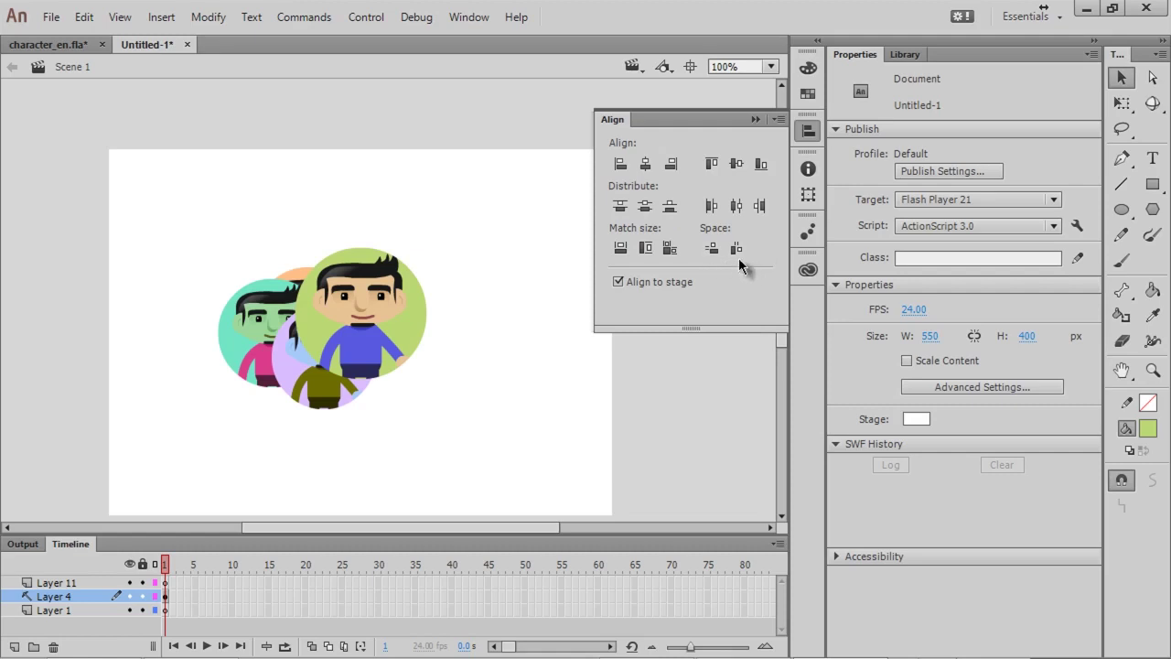
{"action": "left_click", "coordinate": [555, 256]}
{"action": "left_click_drag", "start_coordinate": [510, 241], "coordinate": [344, 362]}
{"action": "left_click", "coordinate": [447, 286]}
Select the large lime green badge, send it backward behind the other badges, and bring it forward to the front again
{"action": "left_click", "coordinate": [359, 306]}
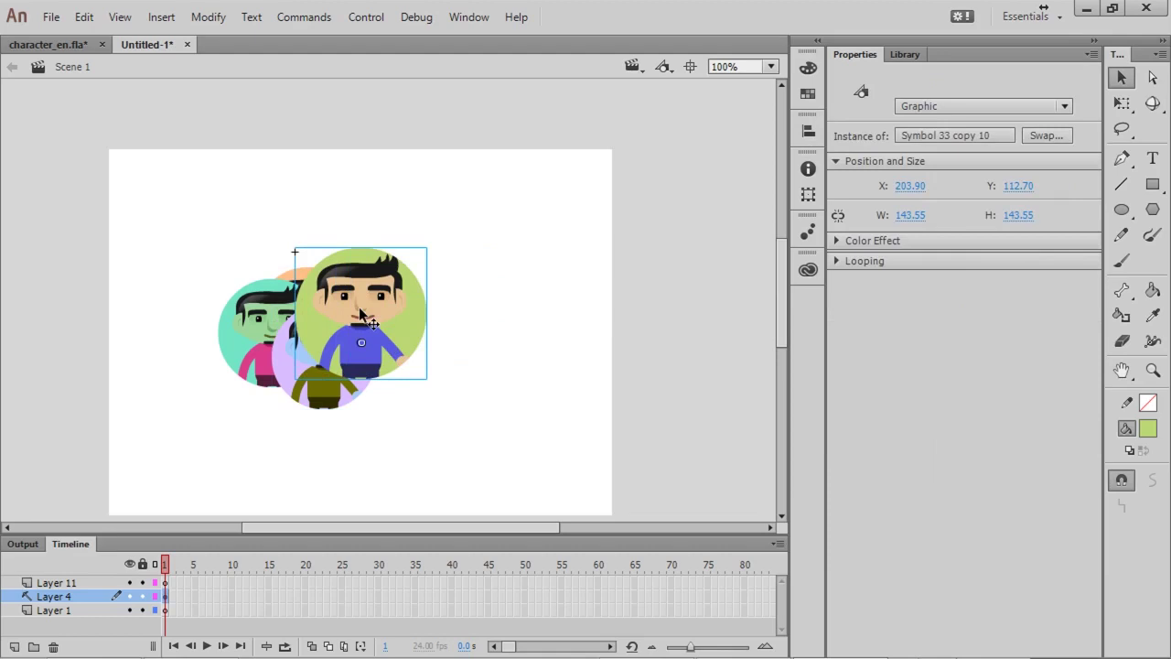
{"action": "key", "text": "ctrl+Down"}
{"action": "key", "text": "ctrl+Down"}
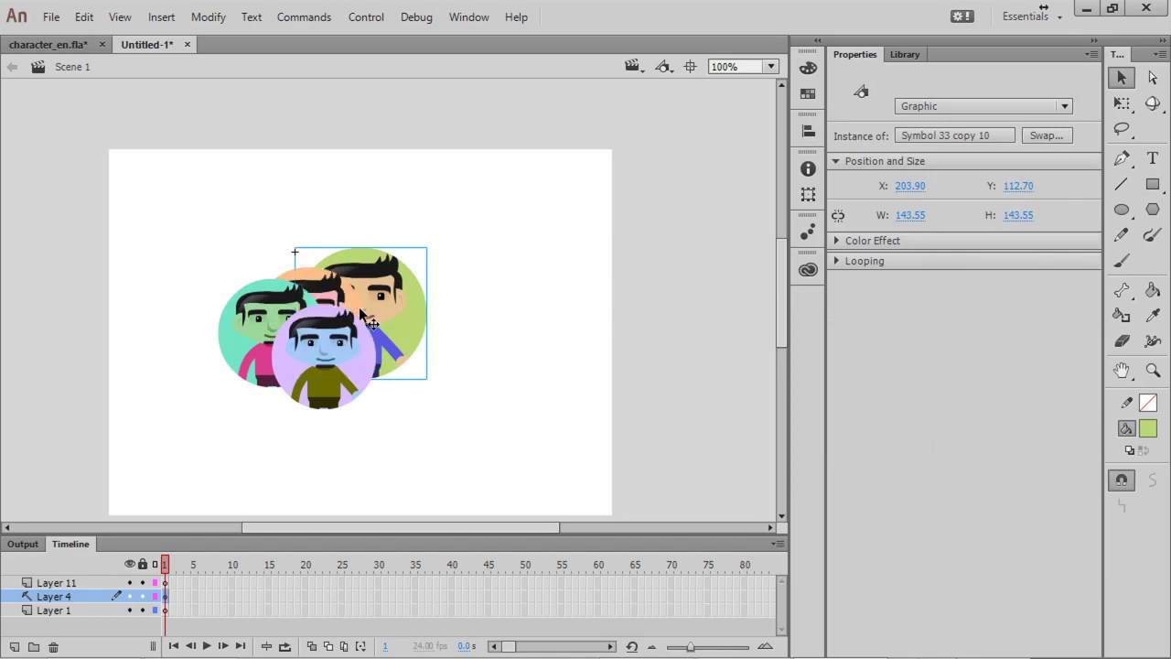
{"action": "key", "text": "ctrl+Up"}
{"action": "key", "text": "ctrl+Up"}
{"action": "key", "text": "ctrl+Up"}
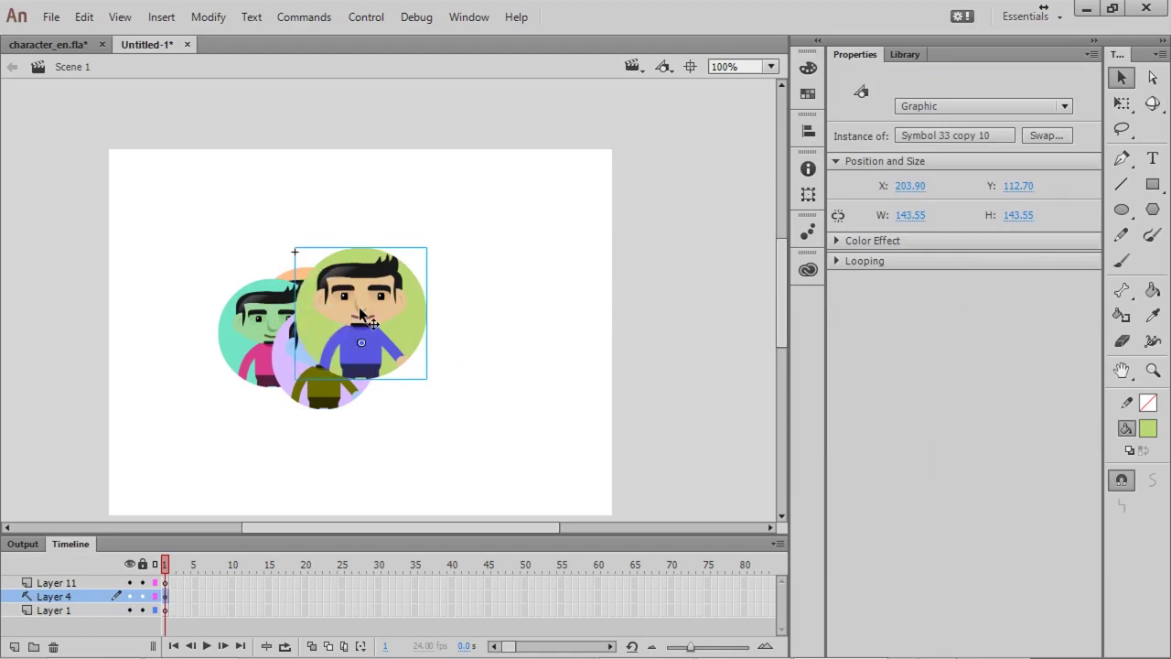